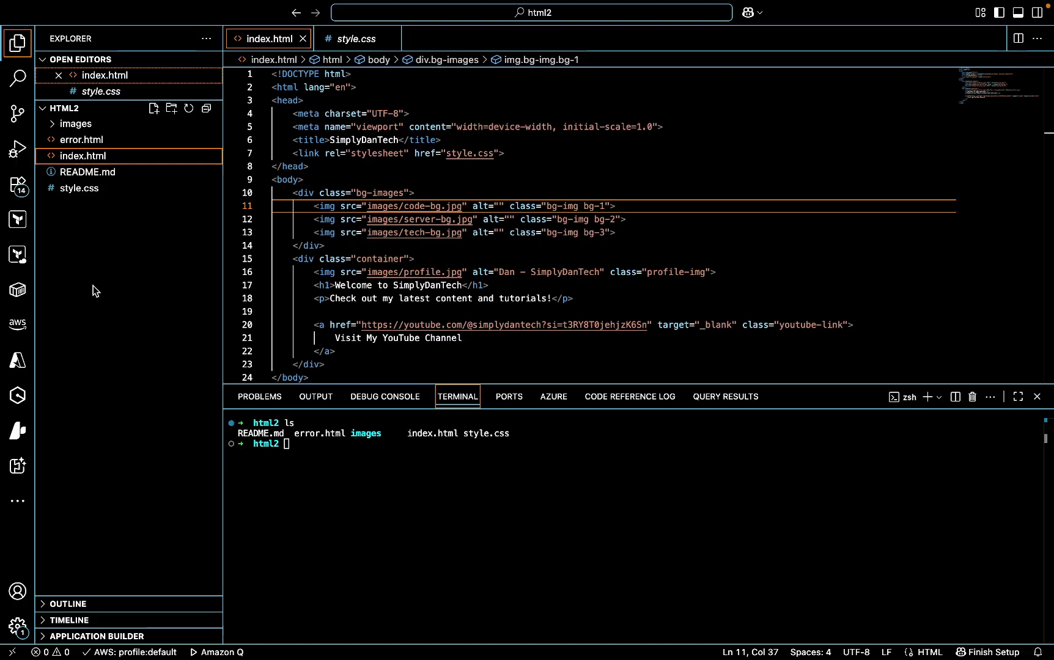
# - Look through the earlier Amazon Q chat about the website's image placeholders, and return to the project files
pyautogui.click(17, 396)
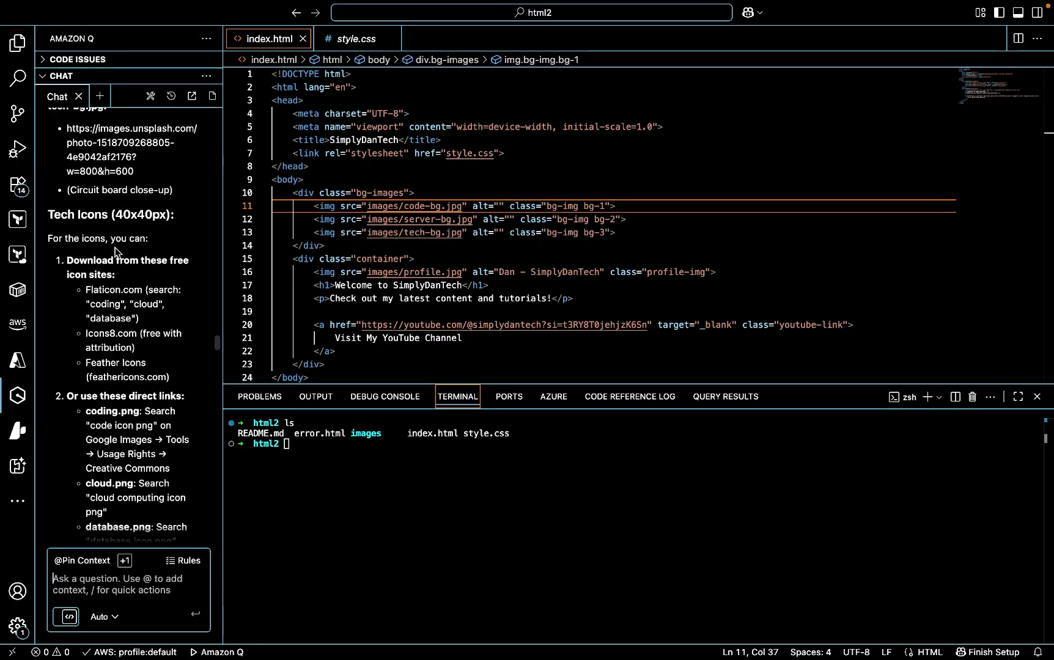
pyautogui.scroll(15, 115, 254)
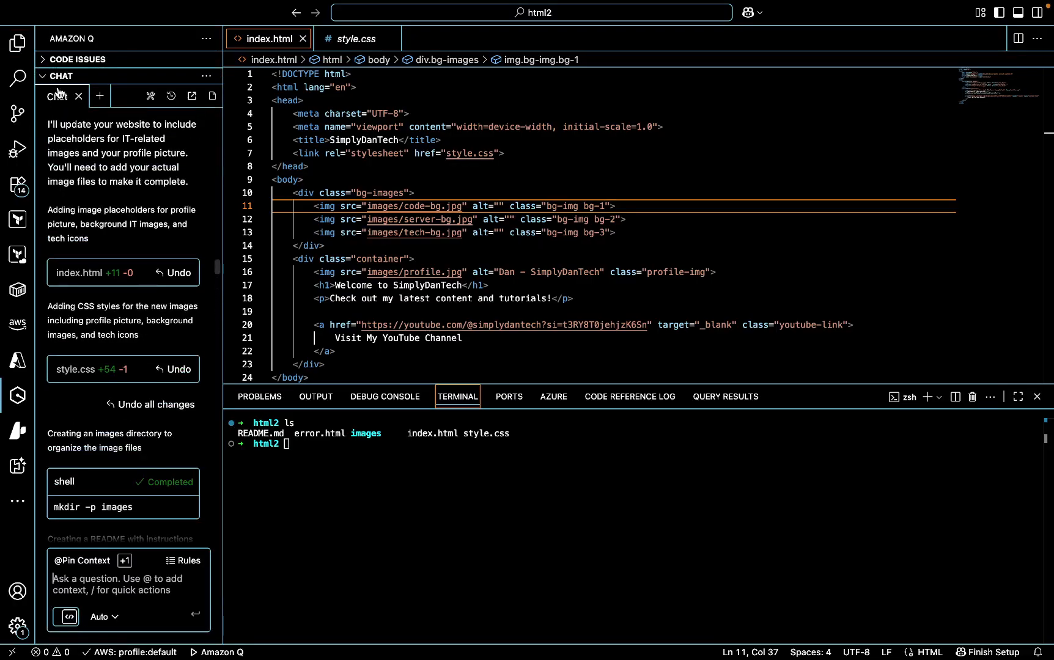
pyautogui.click(17, 43)
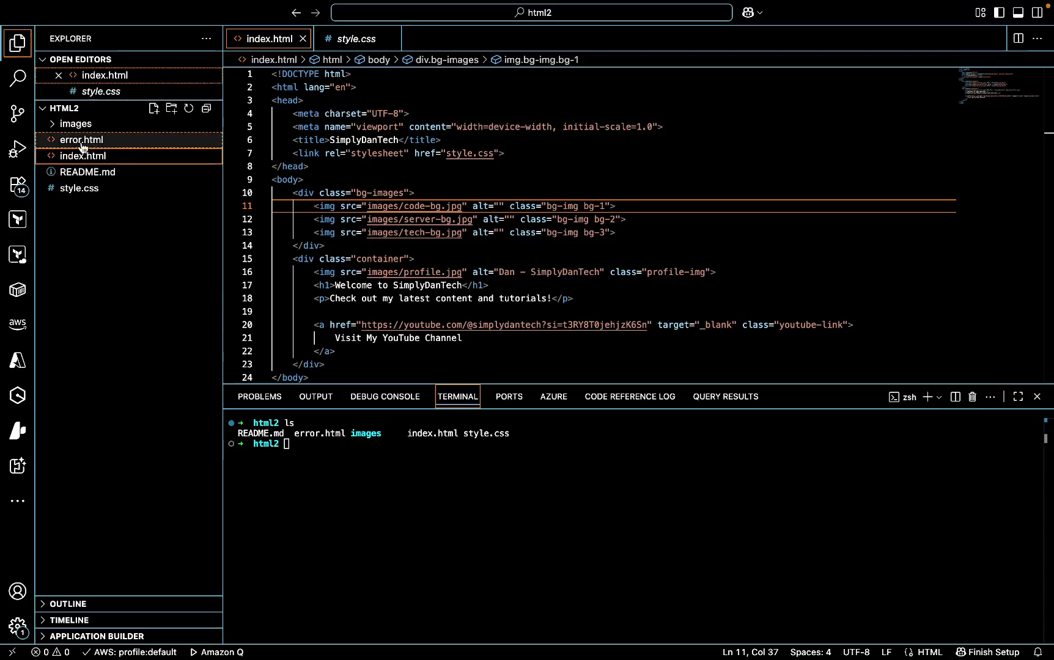
# - Examine the html2 project's images folder, the error.html code and the YouTube channel link in index.html
pyautogui.click(75, 124)
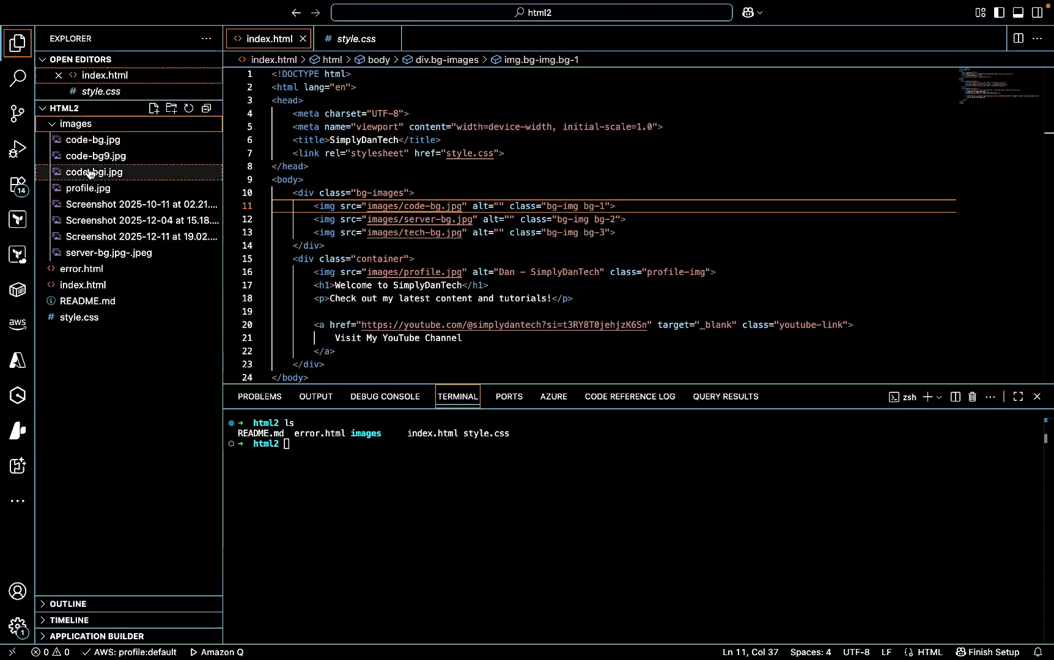
pyautogui.click(82, 270)
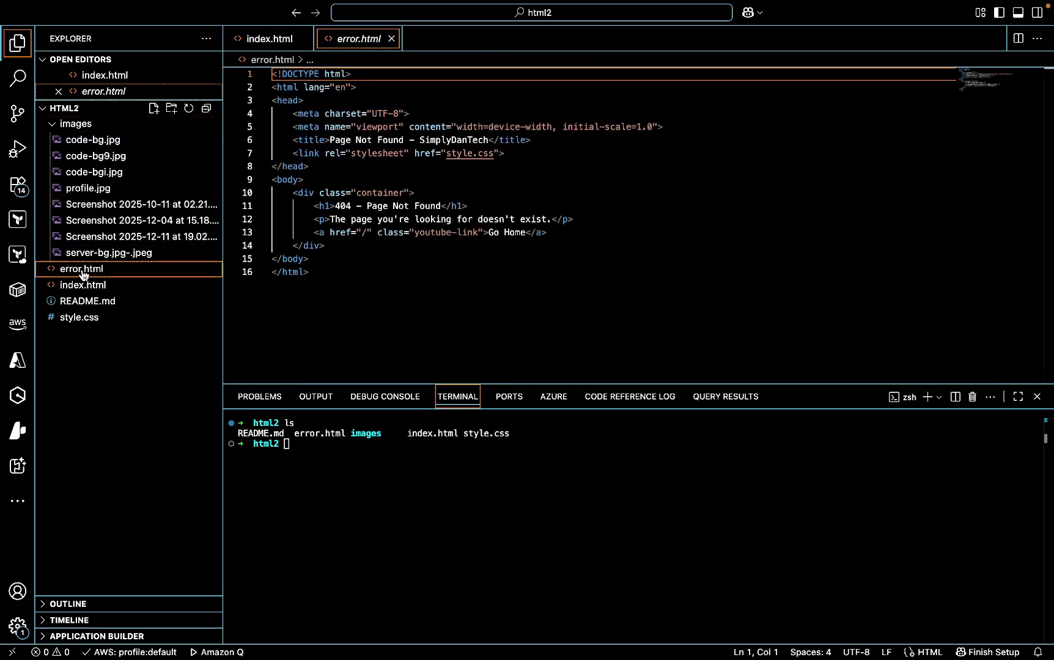
pyautogui.click(85, 288)
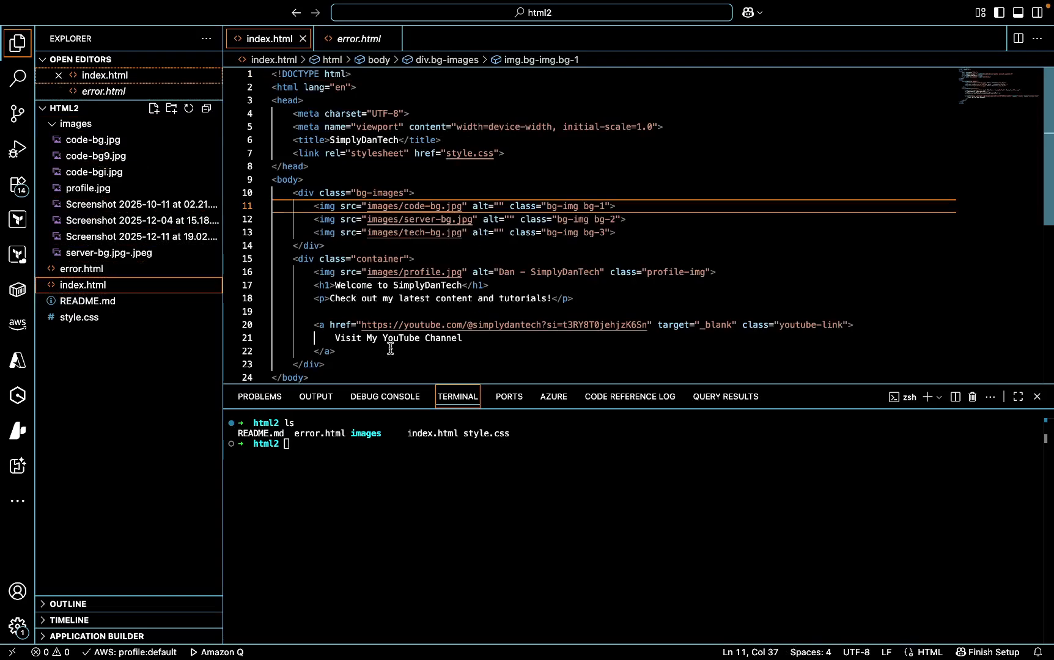
pyautogui.moveTo(362, 324); pyautogui.dragTo(644, 328)
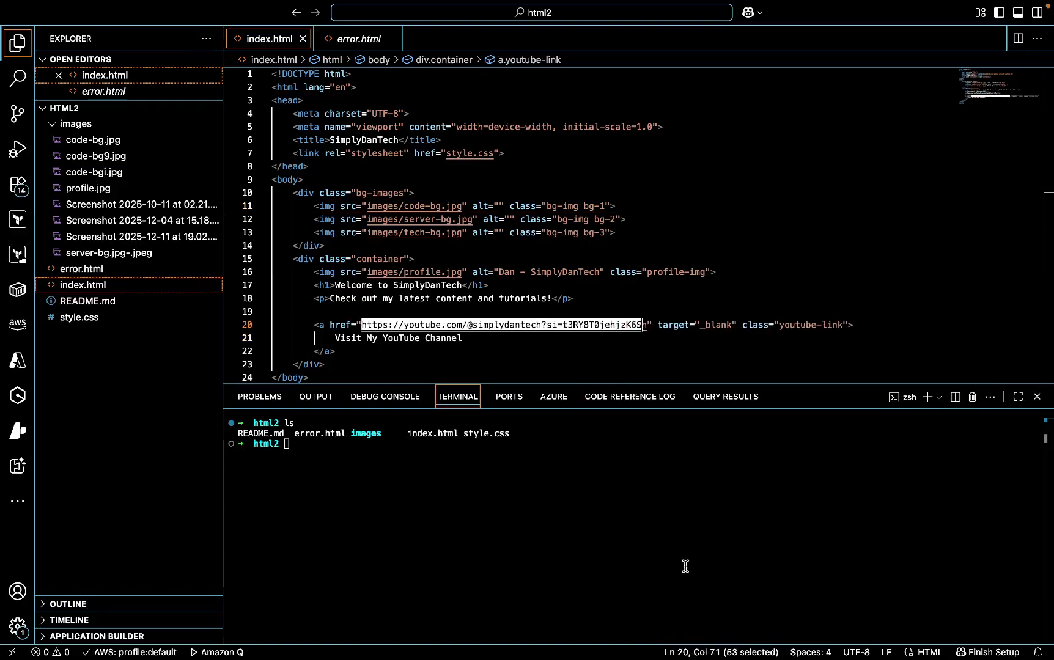
# - Switch to the AWS console in Safari and open the upload page of the simplydantech bucket
pyautogui.moveTo(37, 2)
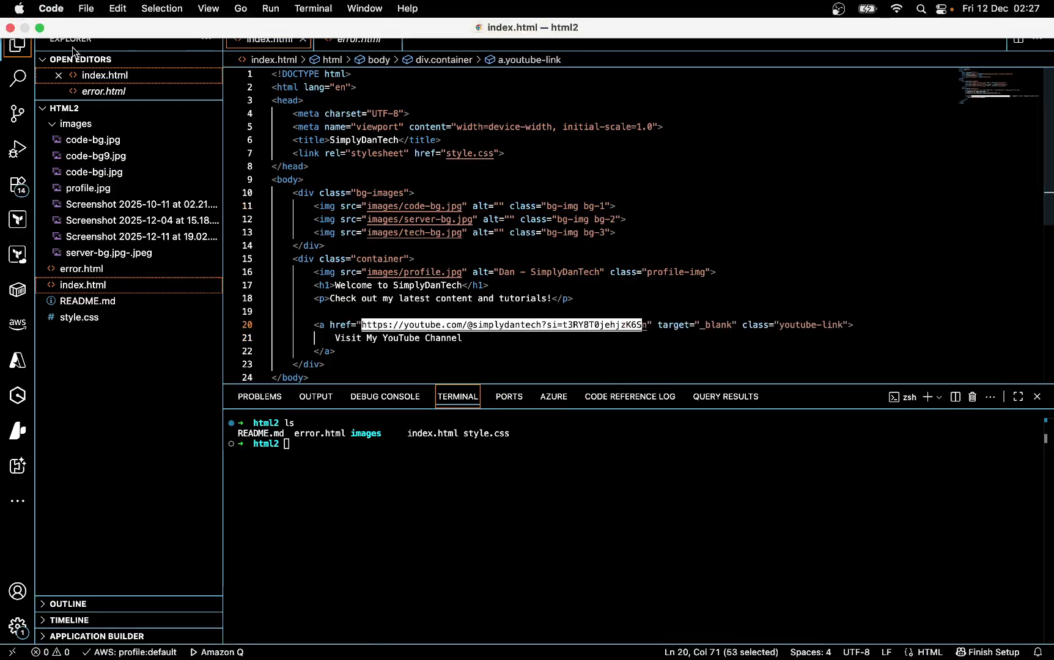
pyautogui.click(37, 28)
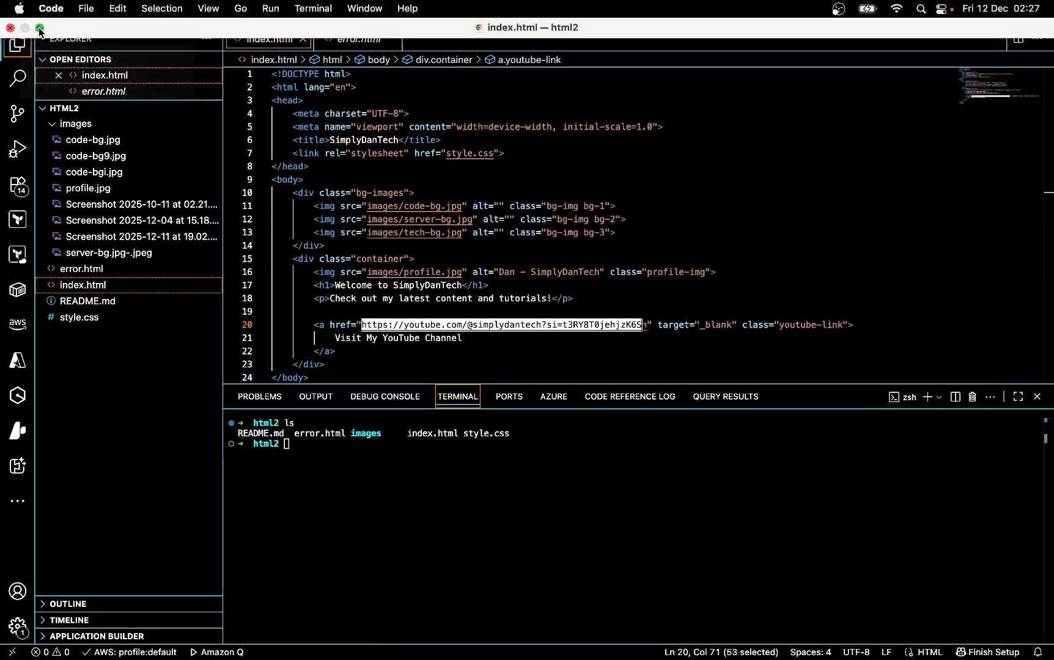
pyautogui.click(124, 441)
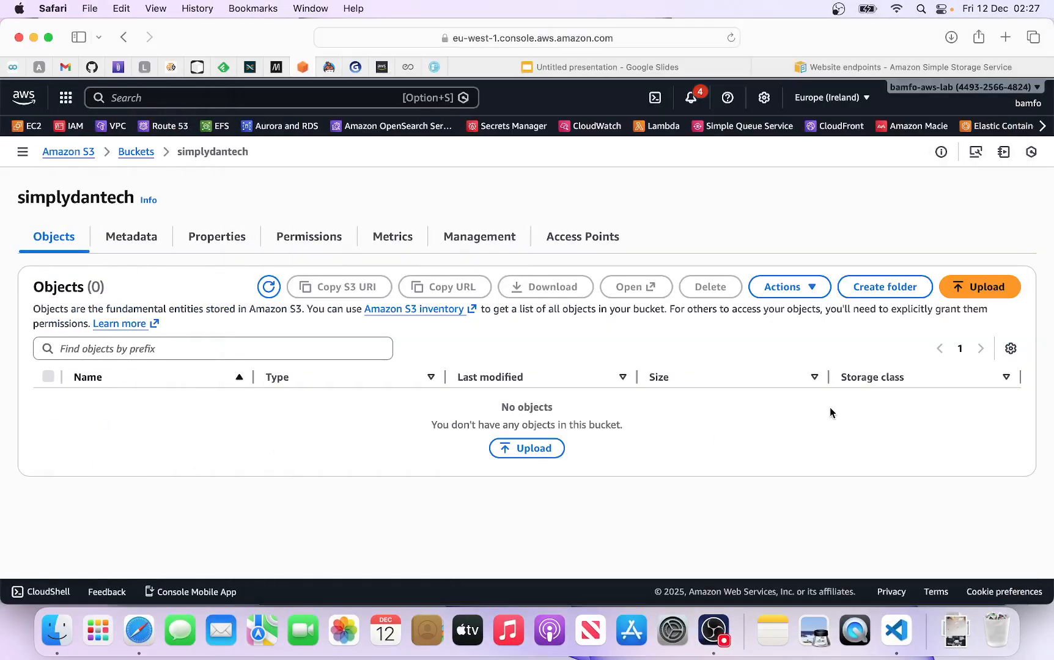
pyautogui.click(987, 294)
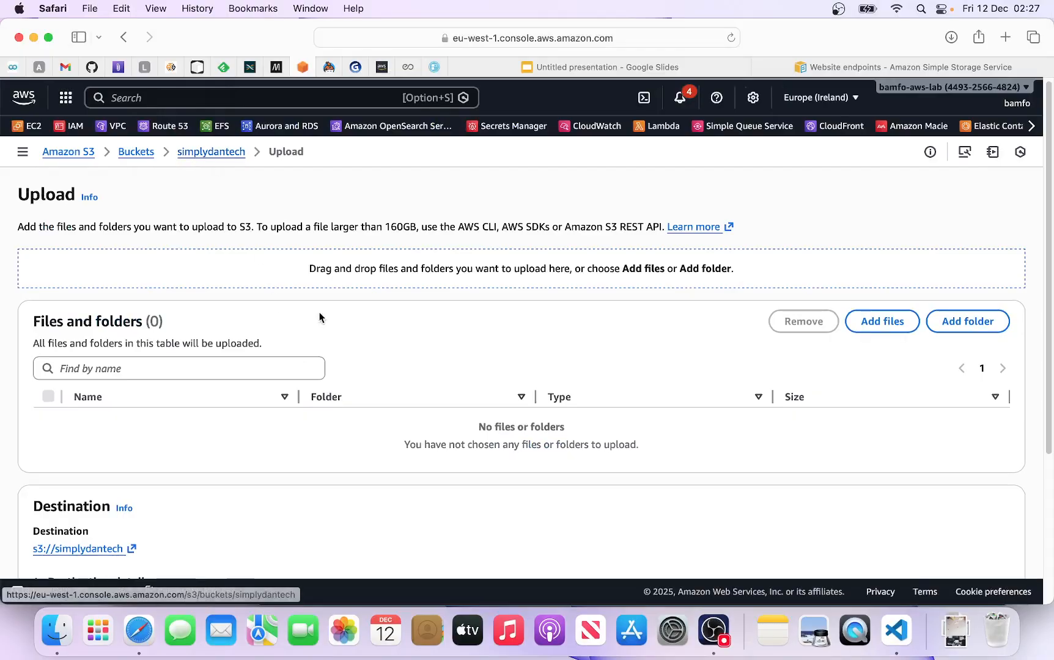
# - Try to start the upload before adding any files
pyautogui.scroll(-5, 336, 325)
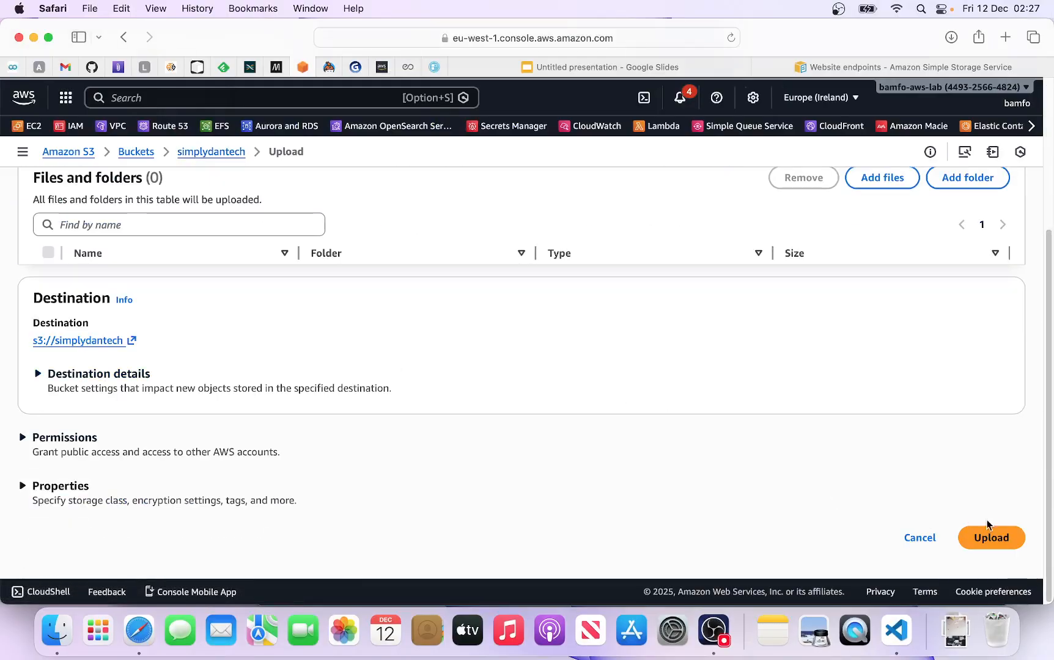
pyautogui.click(986, 539)
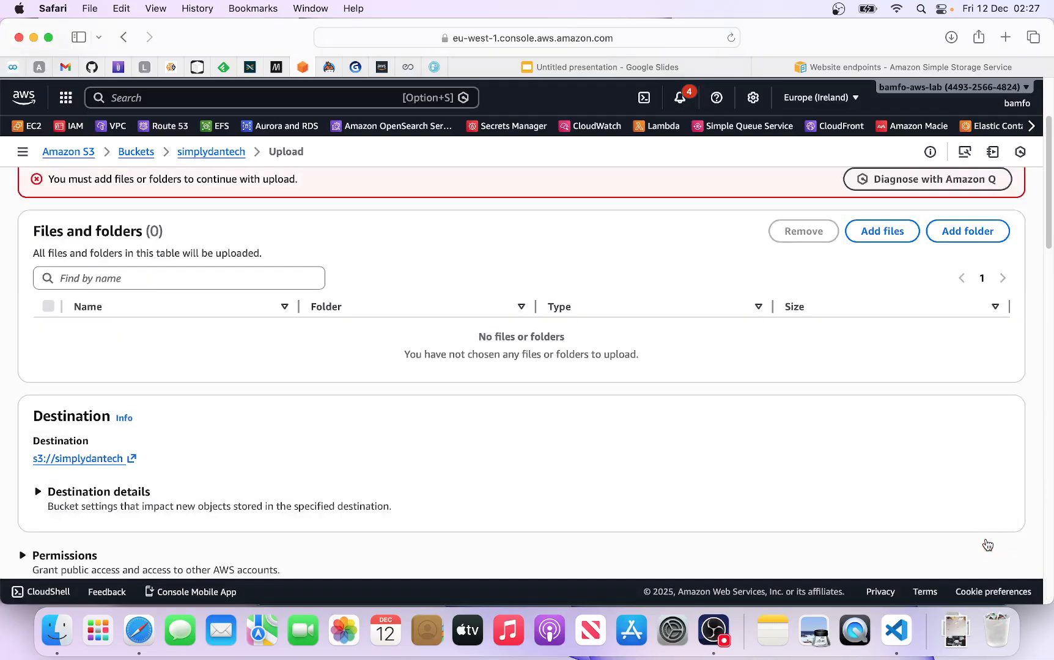
pyautogui.scroll(3, 703, 428)
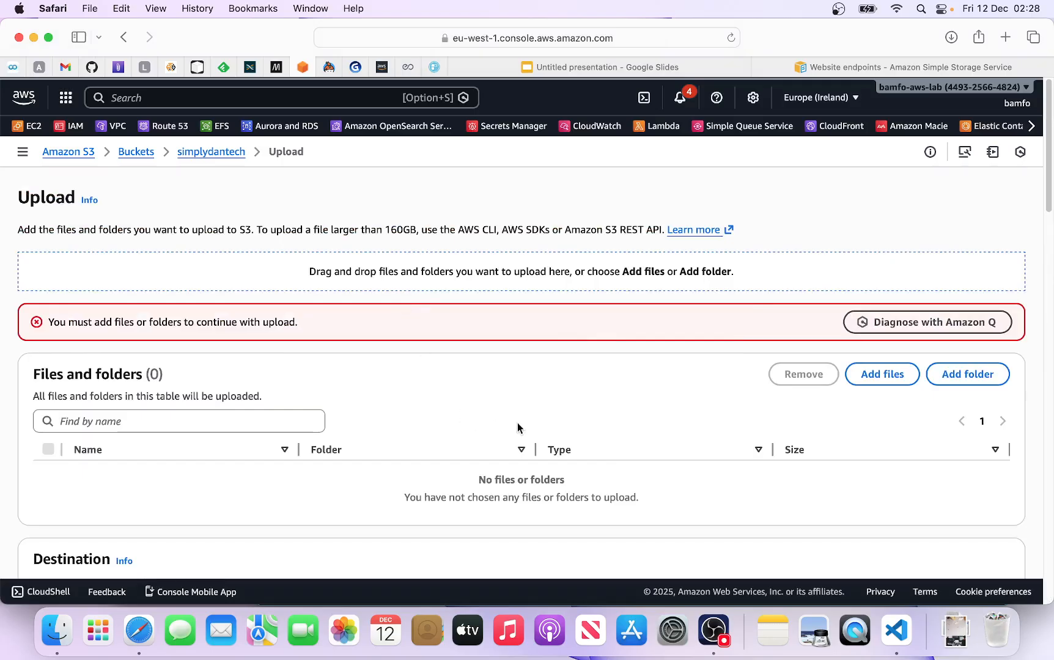
pyautogui.scroll(-10, 535, 428)
pyautogui.scroll(15, 741, 400)
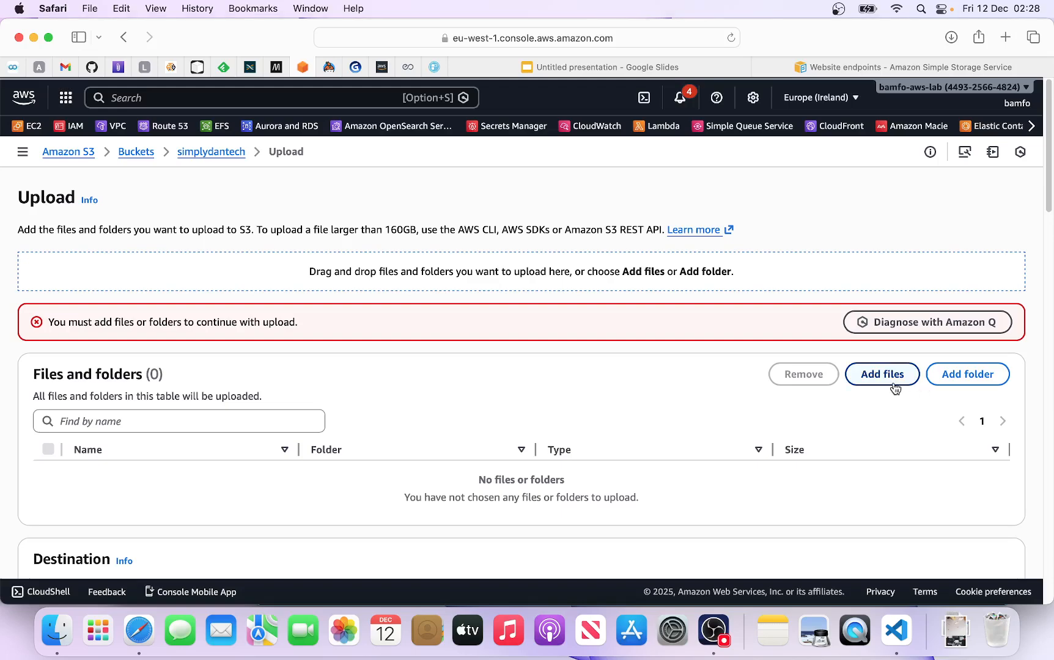
# - Add error.html, index.html, README.md and style.css from the html2 folder to the upload list
pyautogui.click(885, 376)
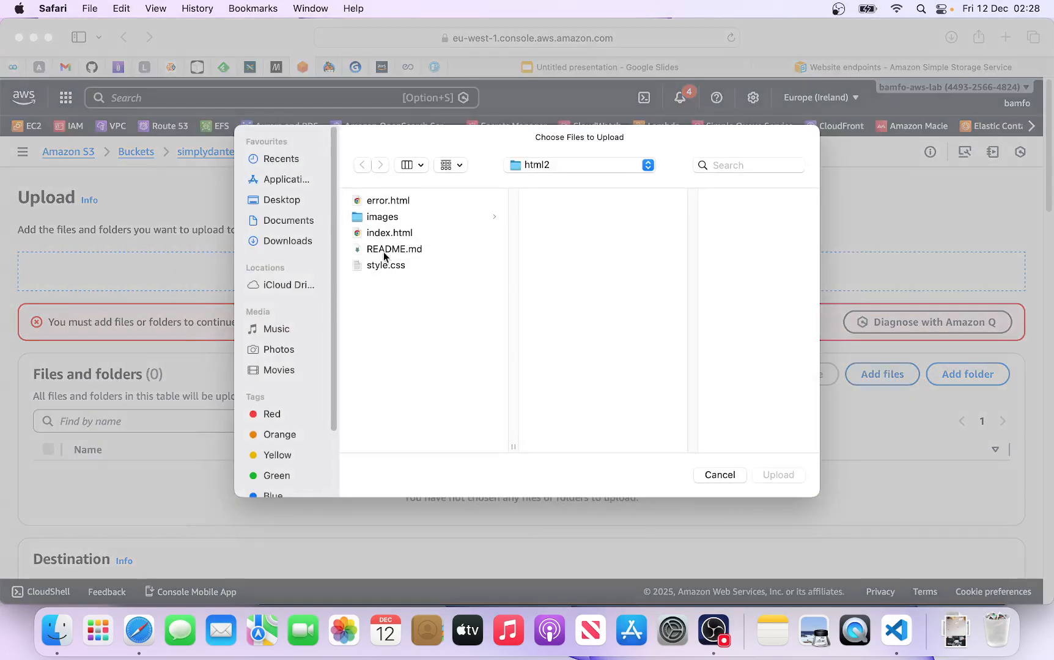
pyautogui.click(384, 202)
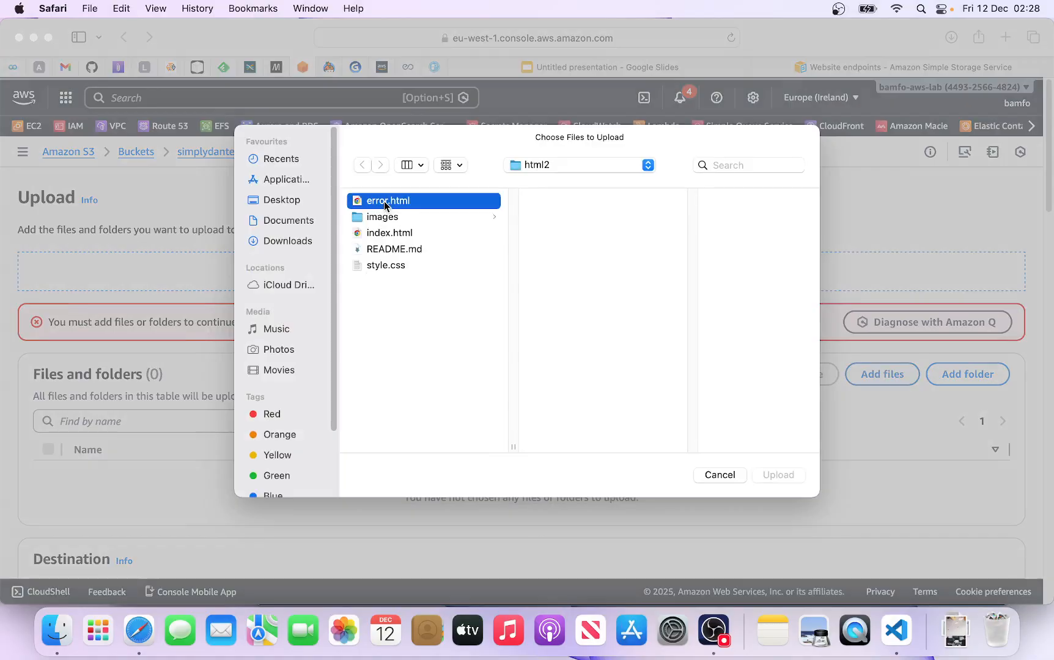
pyautogui.keyDown('super'); pyautogui.click(381, 233); pyautogui.keyUp('super')
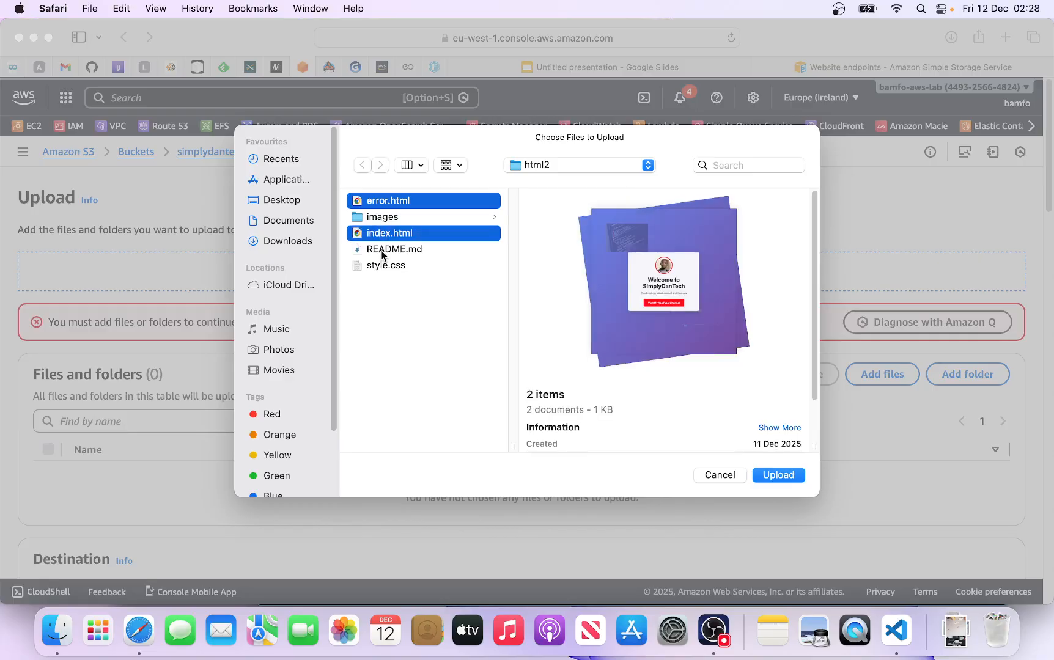
pyautogui.keyDown('super'); pyautogui.click(381, 249); pyautogui.keyUp('super')
pyautogui.keyDown('super'); pyautogui.click(382, 266); pyautogui.keyUp('super')
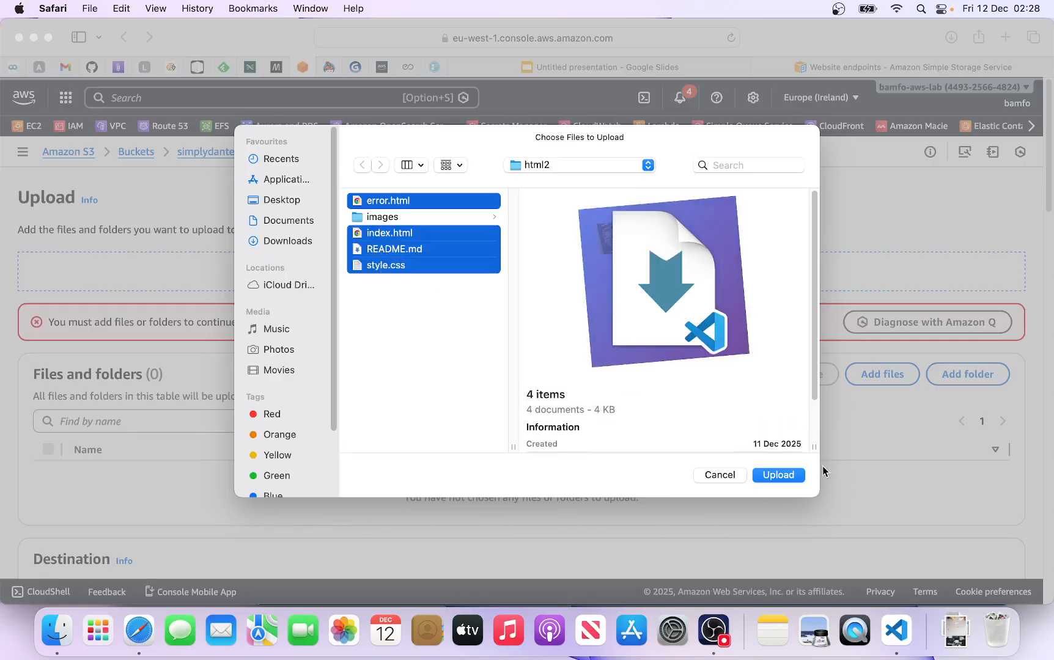
pyautogui.click(778, 476)
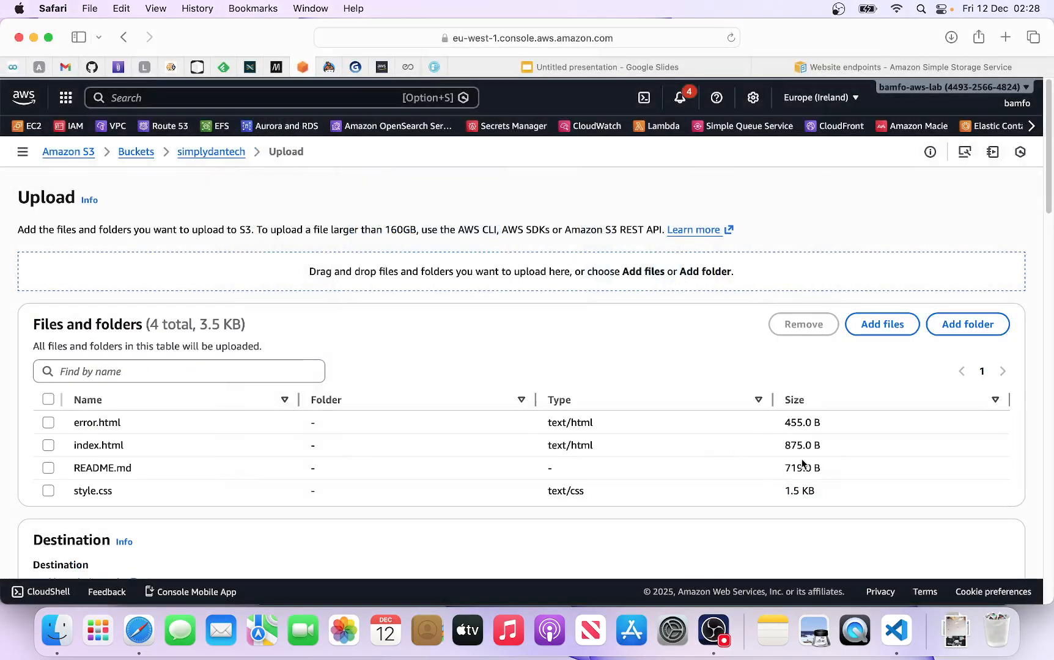
pyautogui.click(872, 330)
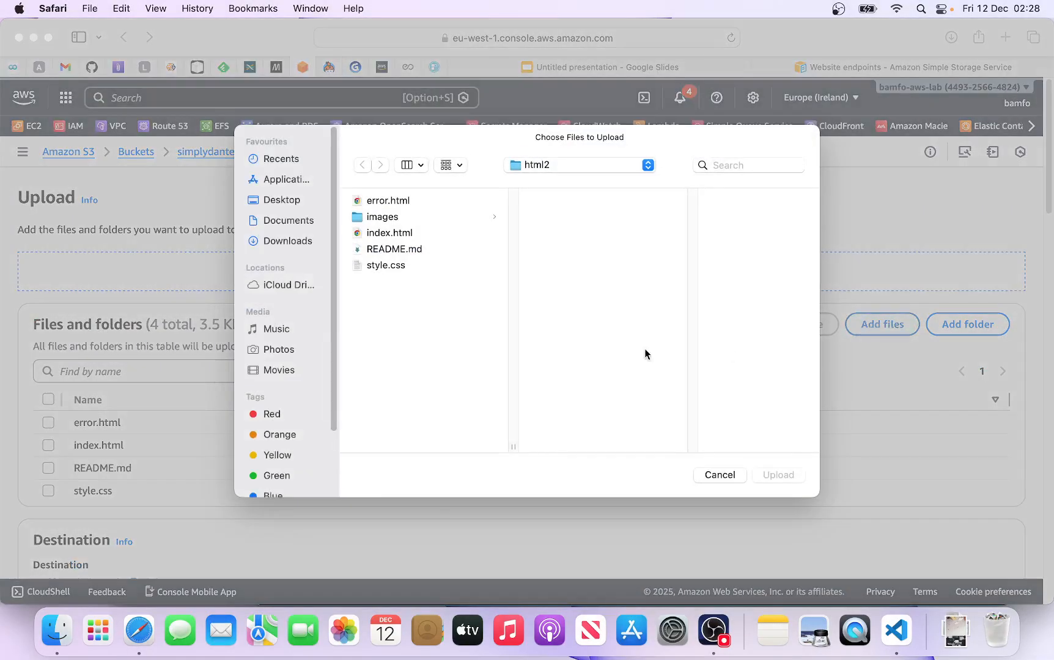
pyautogui.click(367, 219)
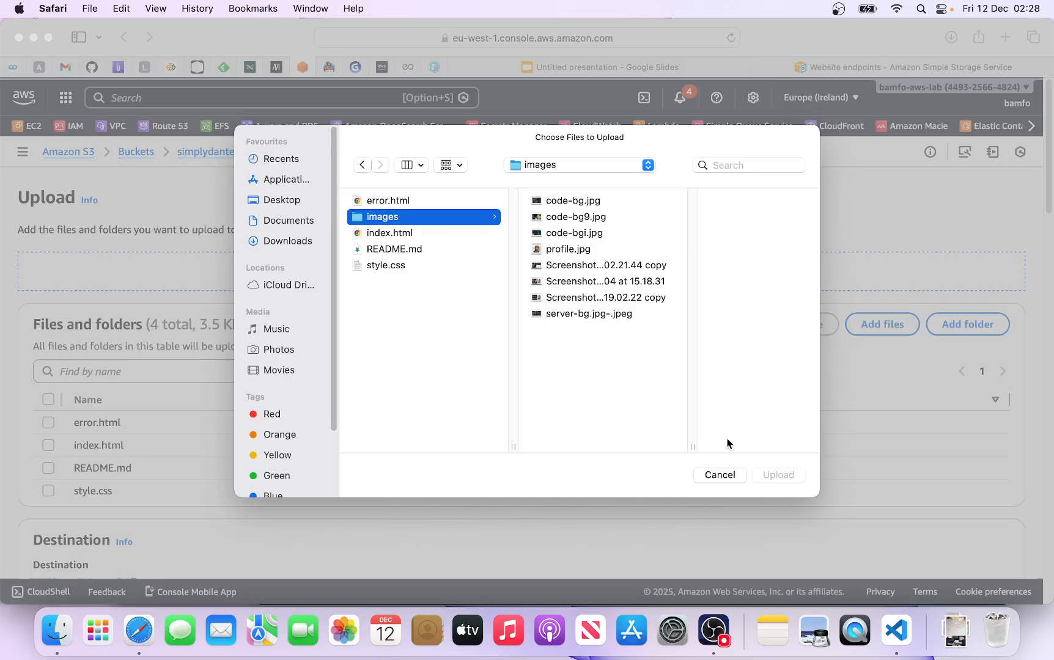
pyautogui.click(720, 475)
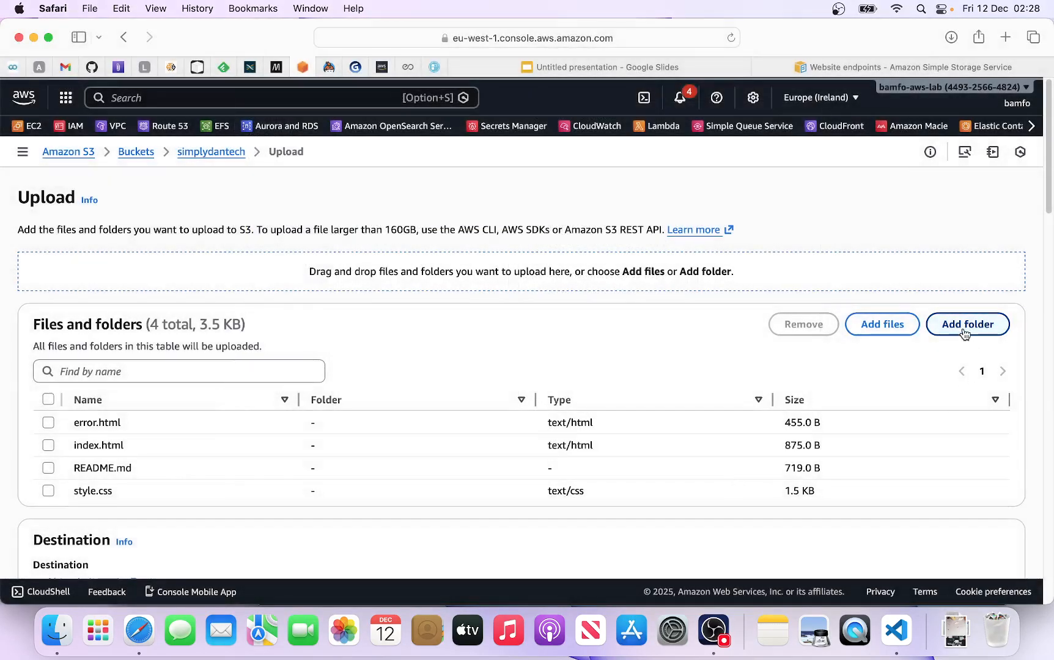
# - Add the whole images folder from html2 to the upload list
pyautogui.click(965, 332)
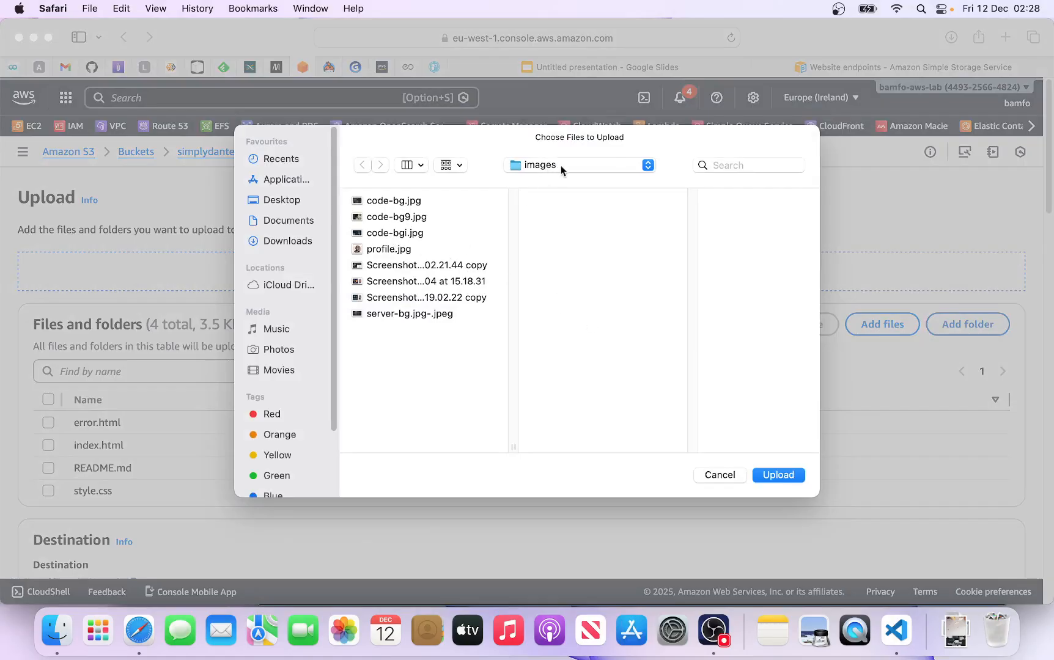
pyautogui.click(648, 171)
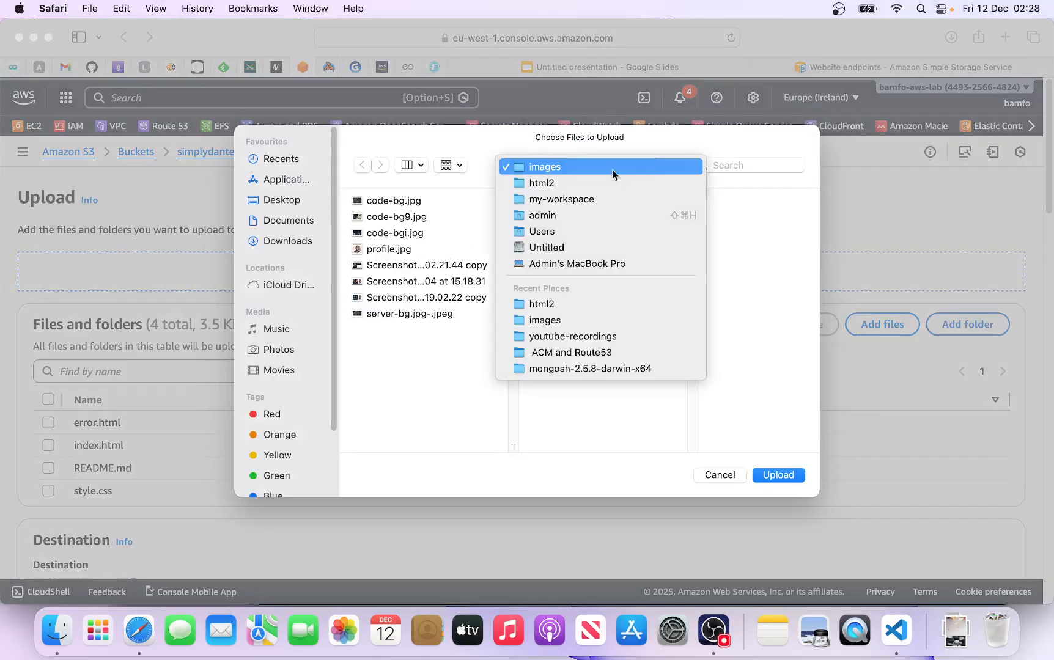
pyautogui.click(545, 183)
pyautogui.click(684, 217)
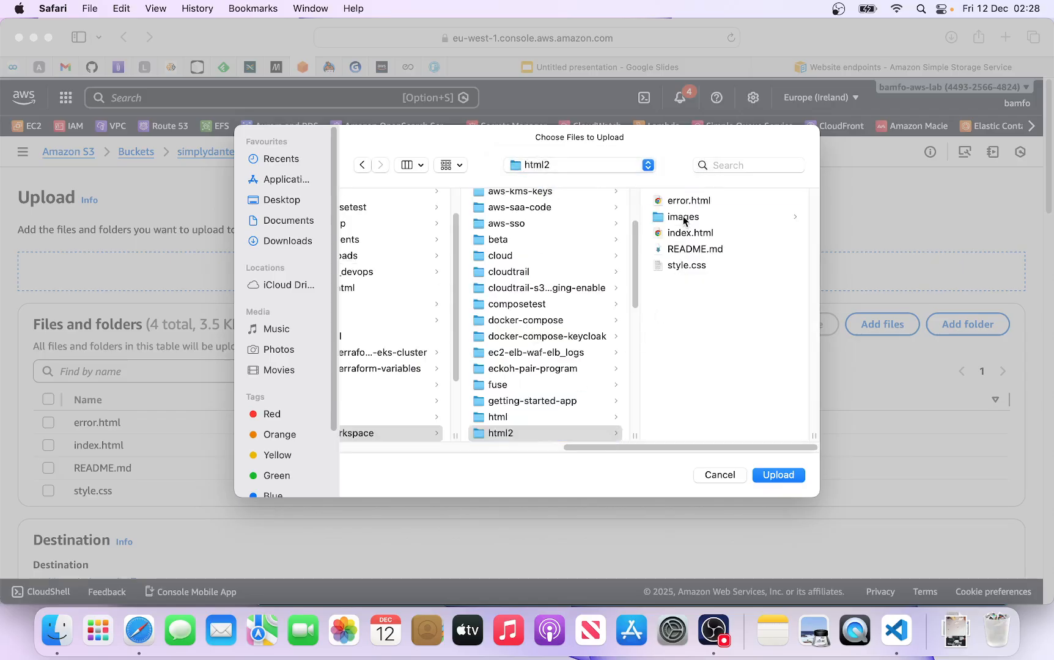
pyautogui.click(780, 475)
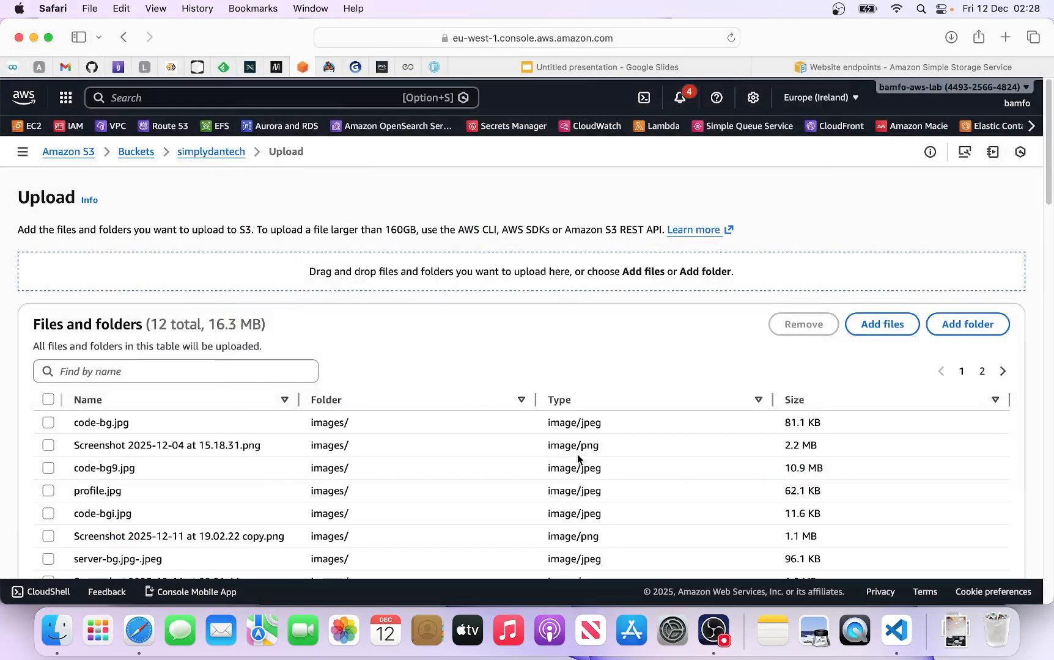
# - Start uploading the listed website files and images folder to the bucket with the default settings
pyautogui.scroll(-20, 925, 392)
pyautogui.scroll(-6, 933, 486)
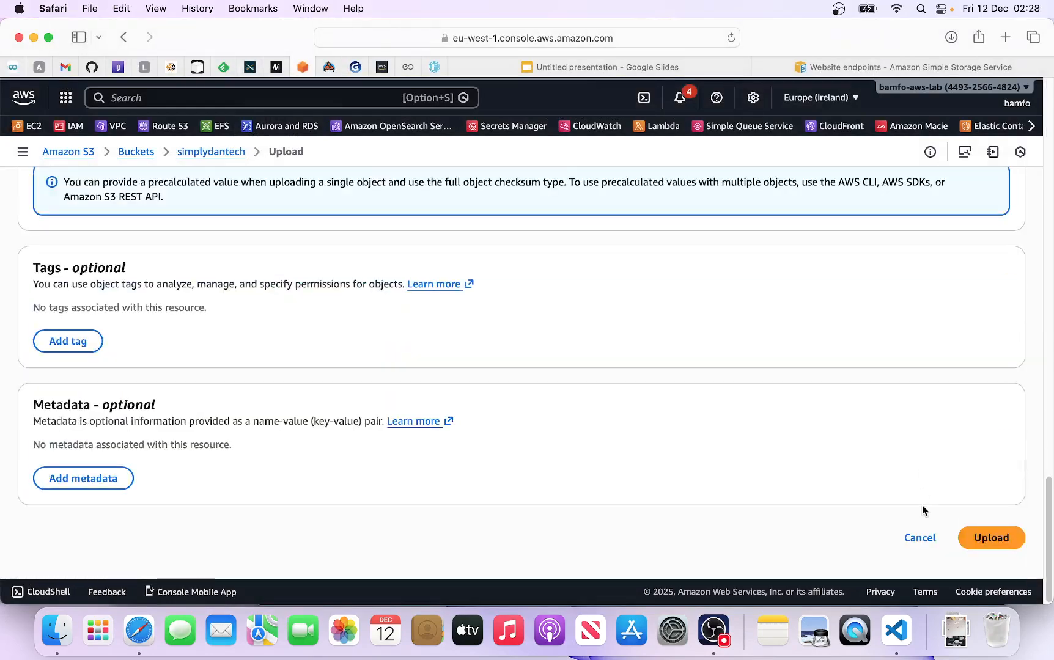
pyautogui.click(986, 538)
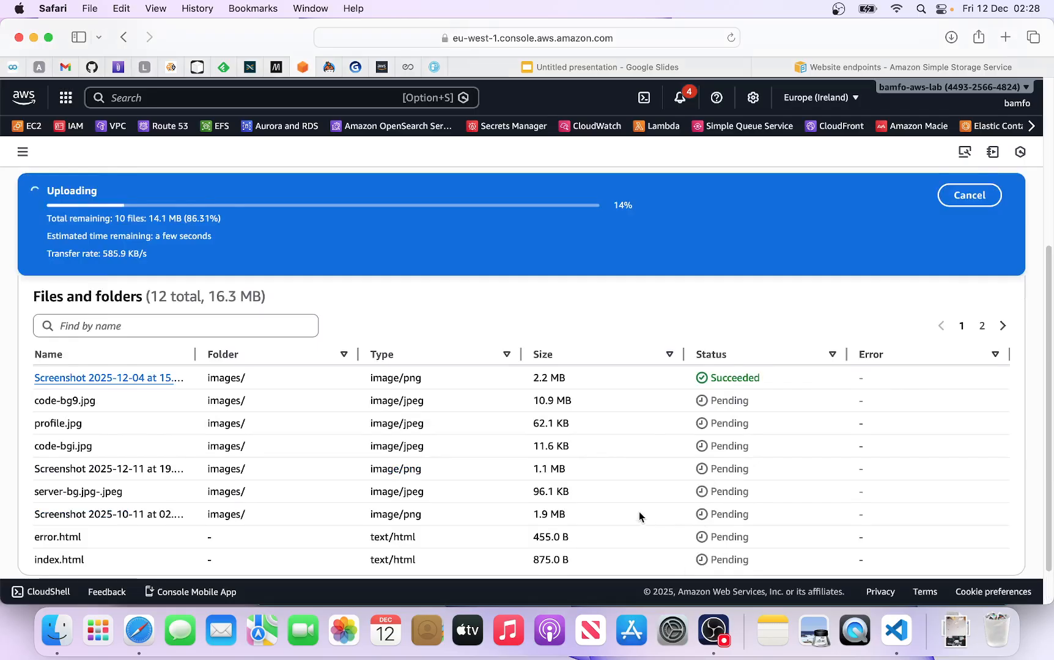
# - Review the upload status, dismiss the notification and return to the bucket's object list
pyautogui.scroll(-2, 702, 433)
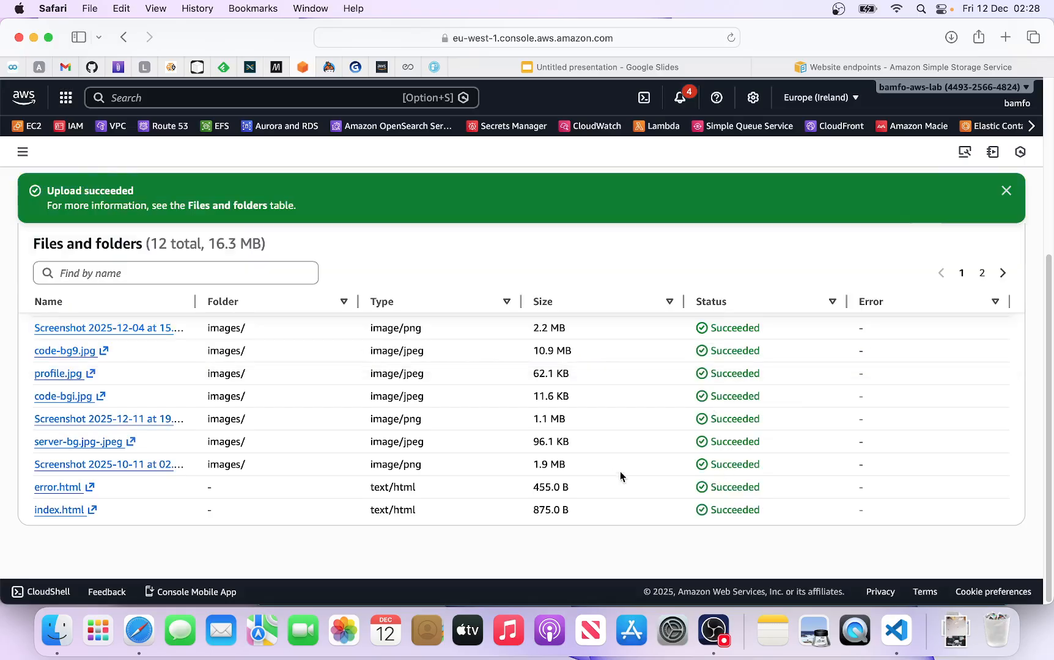
pyautogui.click(1004, 192)
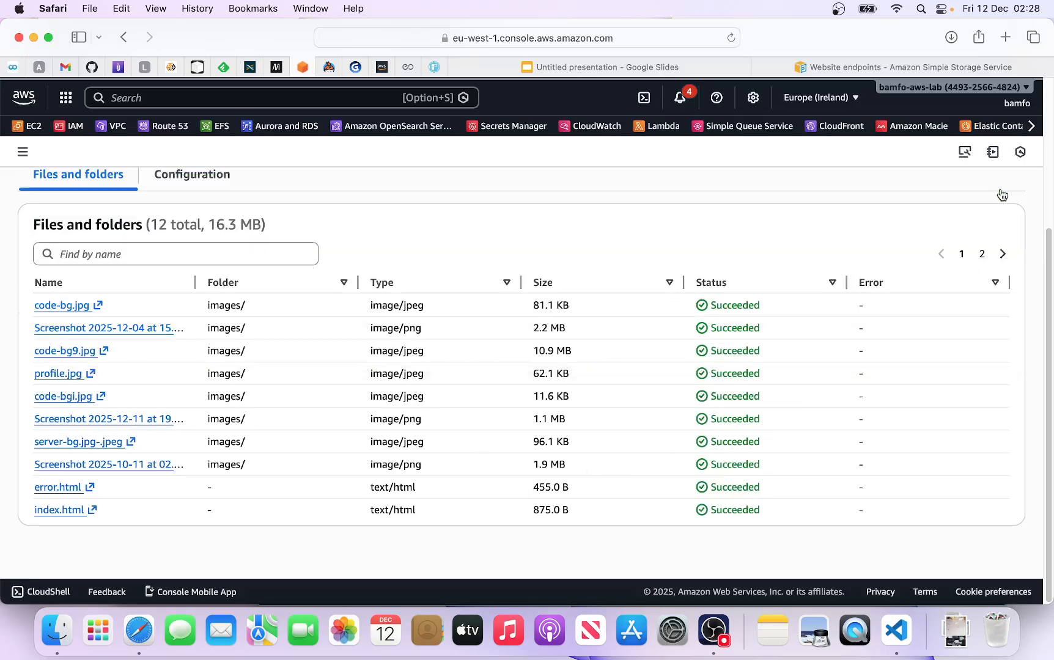
pyautogui.scroll(5, 276, 239)
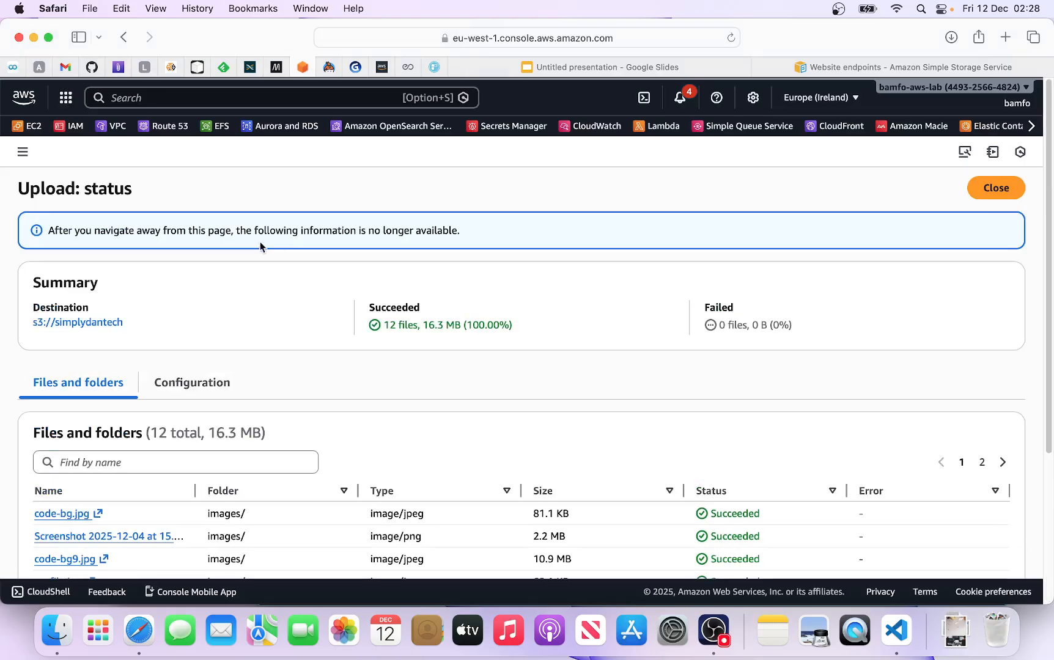
pyautogui.click(991, 188)
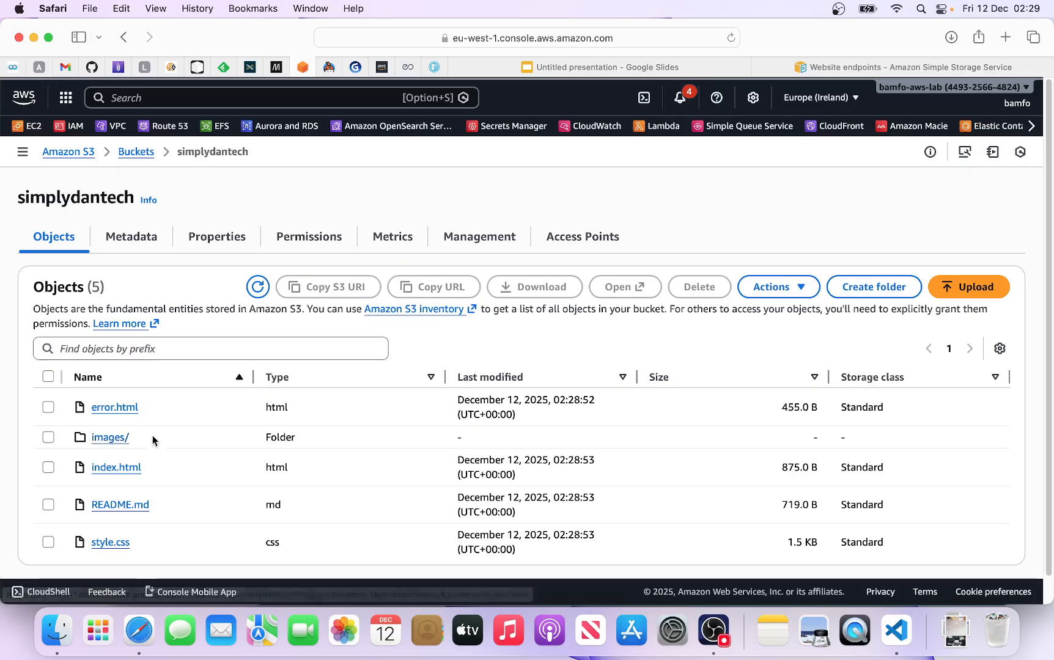
pyautogui.scroll(-1, 243, 452)
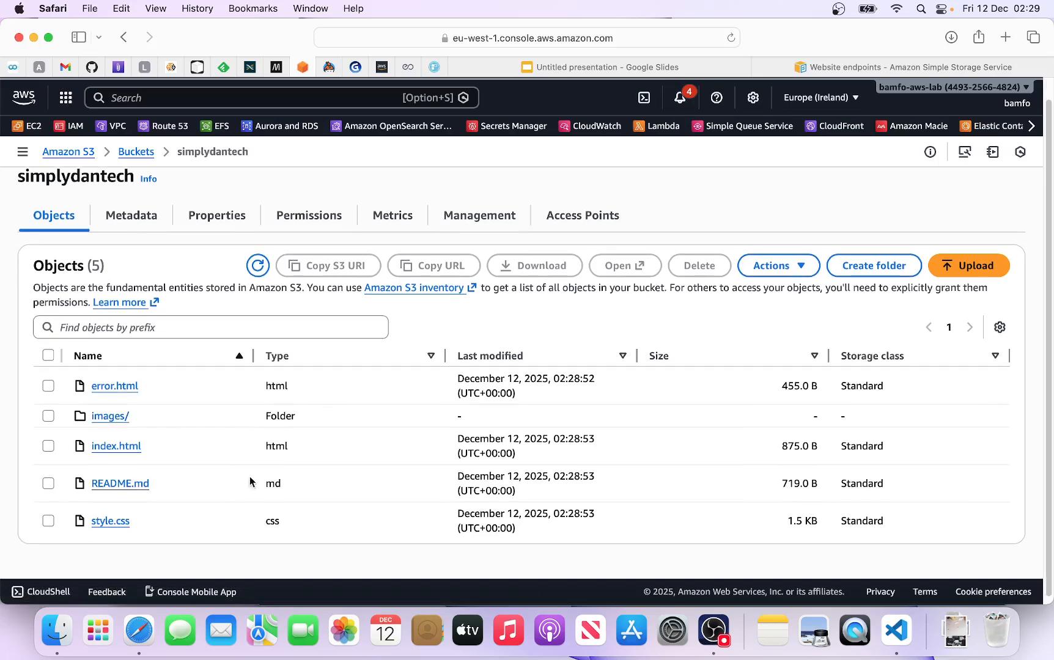
# - Open the static website hosting settings for editing from the simplydantech bucket's properties
pyautogui.click(227, 215)
pyautogui.scroll(-20, 324, 389)
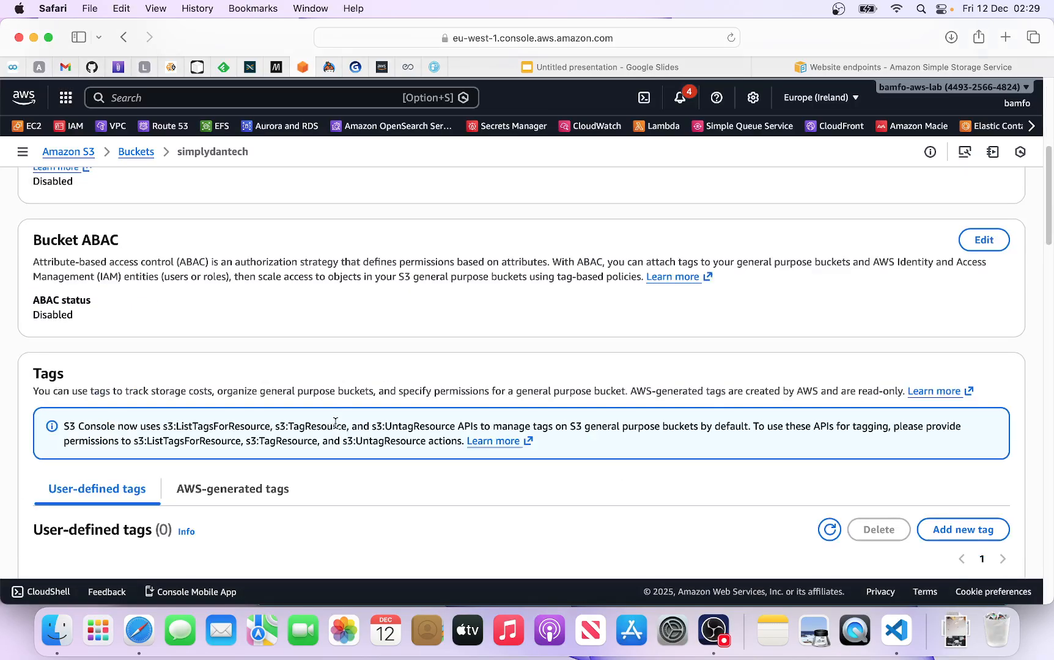
pyautogui.scroll(-10, 338, 407)
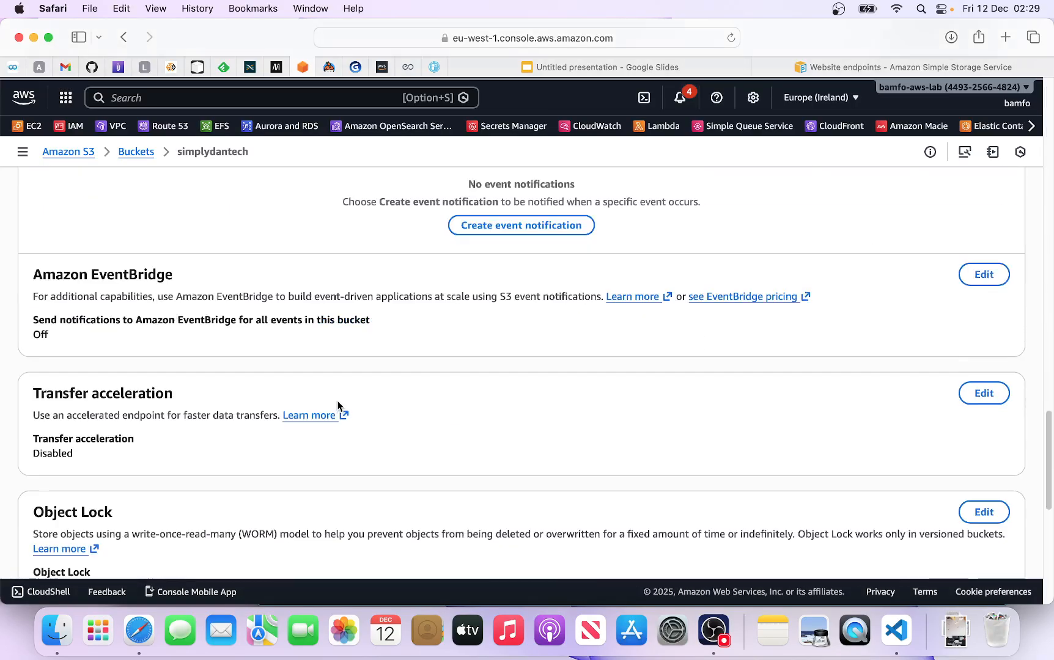
pyautogui.scroll(20, 328, 360)
pyautogui.scroll(10, 256, 266)
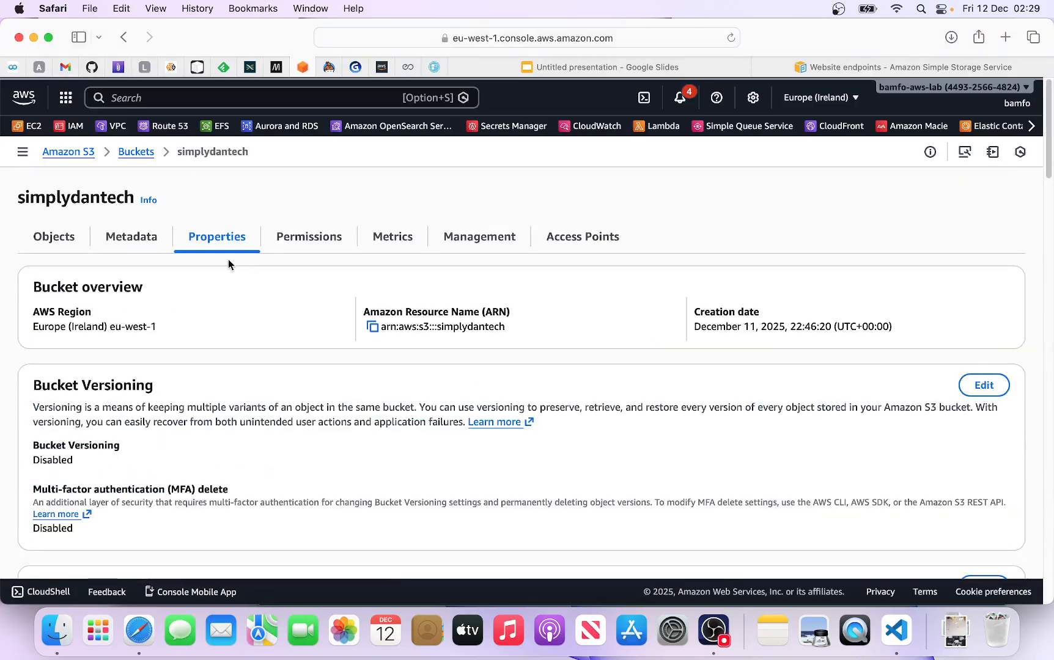
pyautogui.scroll(-10, 245, 316)
pyautogui.scroll(-15, 349, 426)
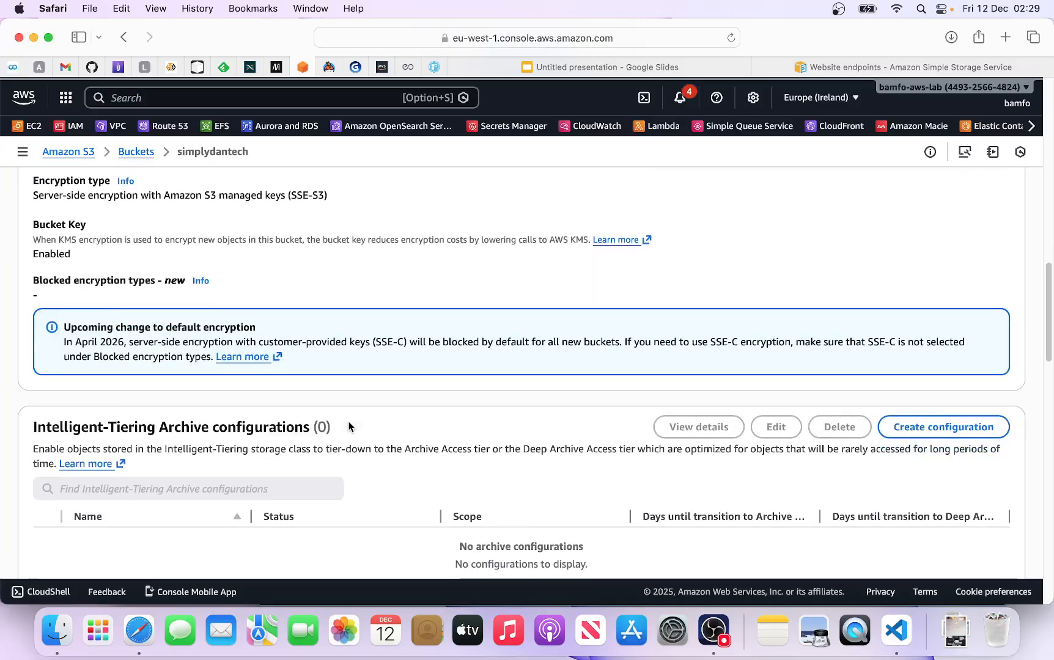
pyautogui.scroll(-5, 348, 426)
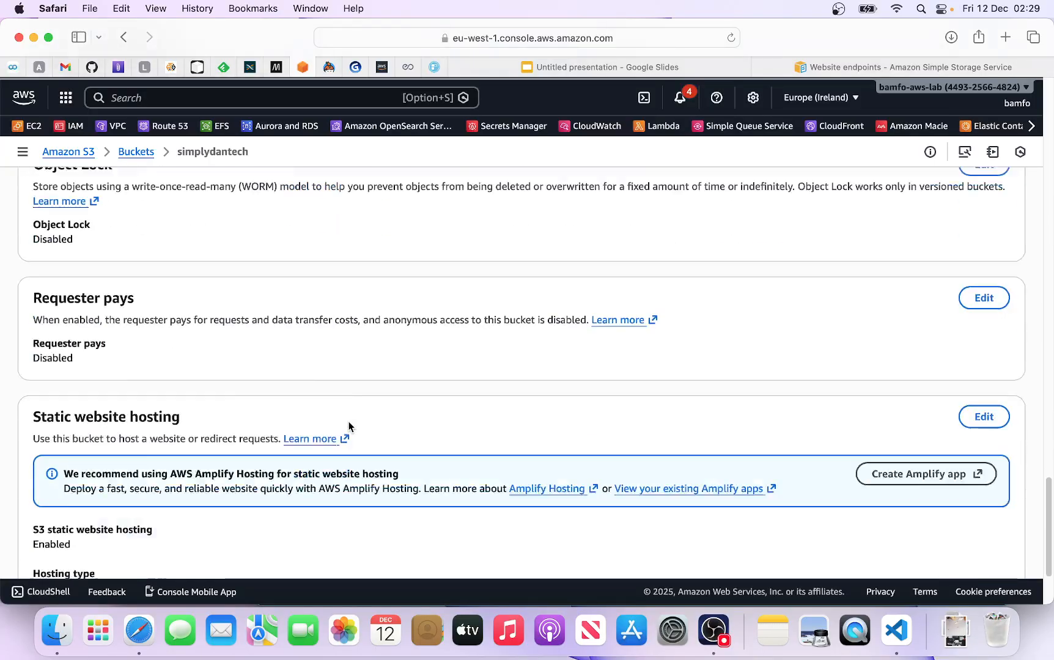
pyautogui.click(983, 306)
# - Re-enter index.html as the index document and save the static website hosting settings
pyautogui.scroll(-4, 133, 455)
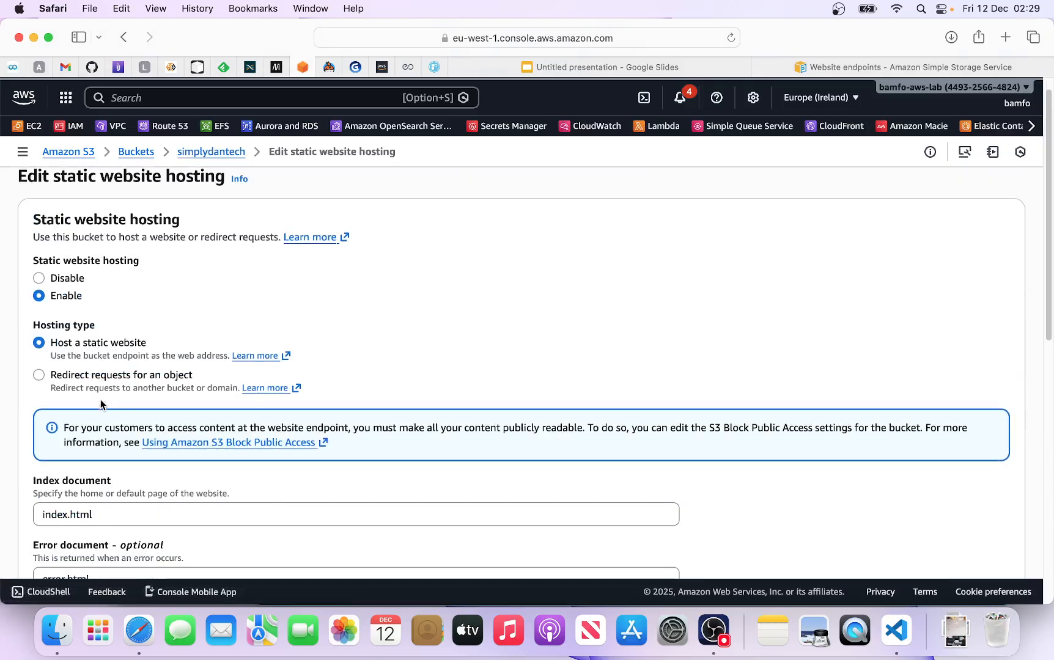
pyautogui.scroll(-3, 133, 456)
pyautogui.scroll(5, 132, 459)
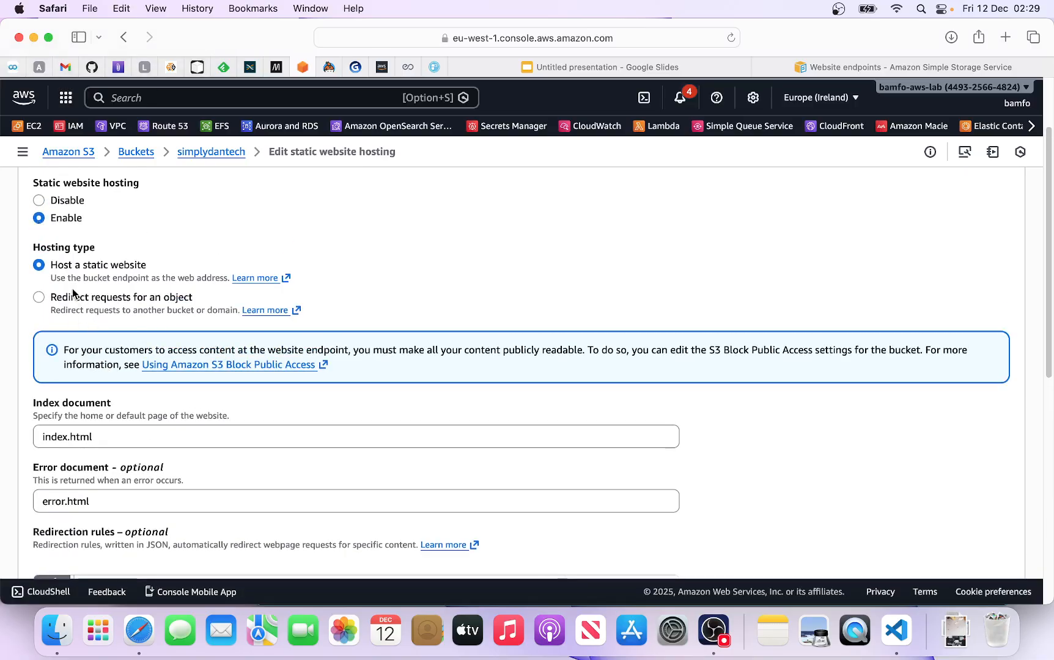
pyautogui.scroll(-2, 122, 367)
pyautogui.moveTo(110, 392); pyautogui.dragTo(40, 390)
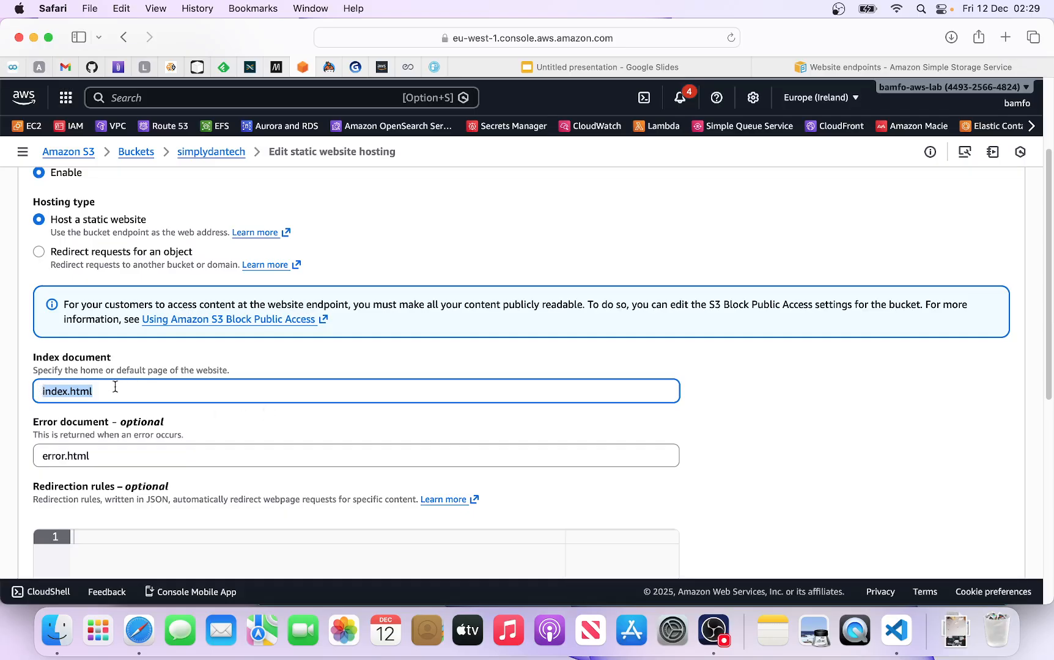
pyautogui.write('i')
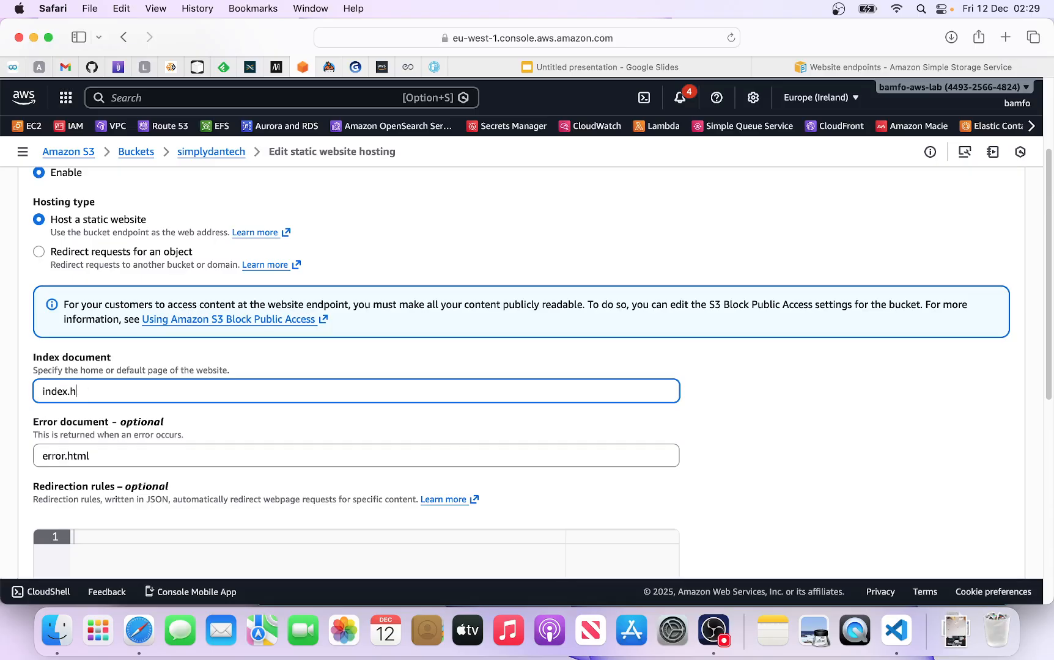
pyautogui.write('m')
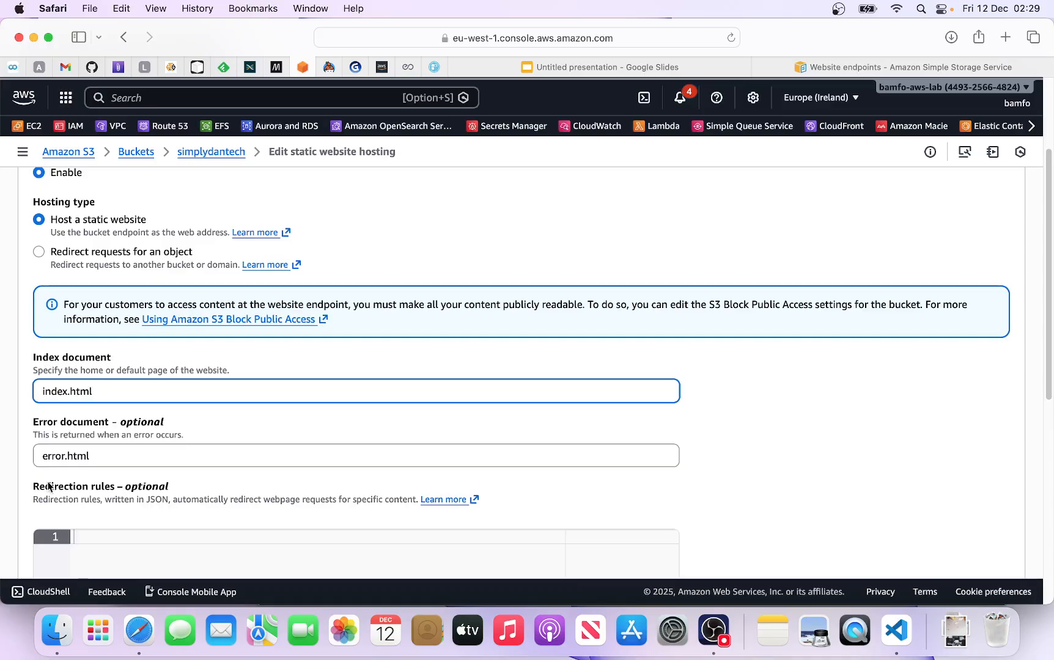
pyautogui.write('l')
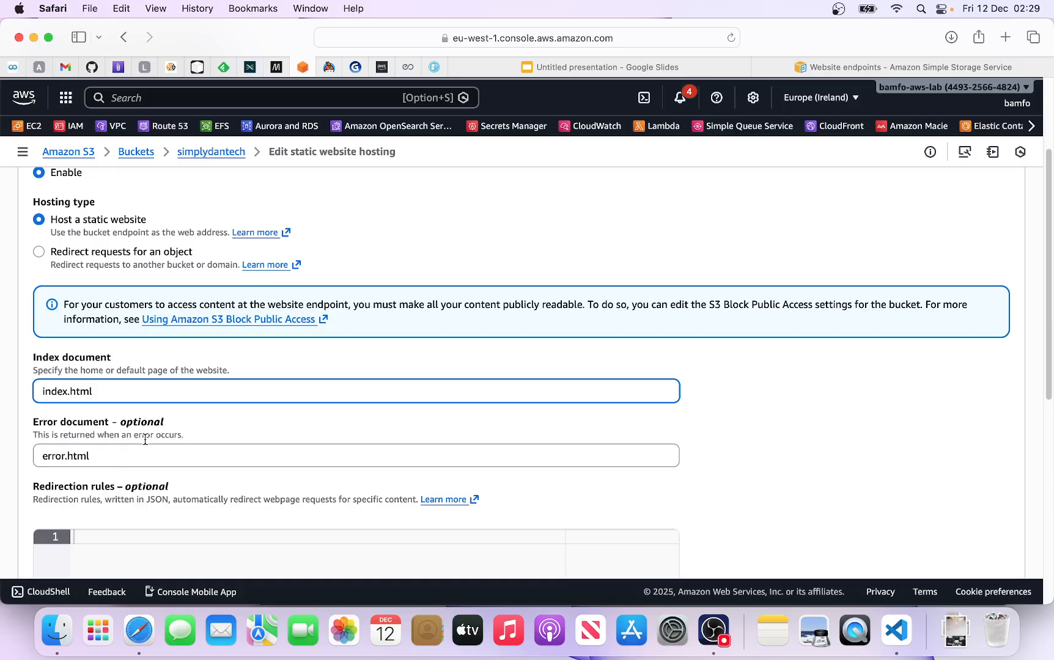
pyautogui.scroll(-1, 144, 439)
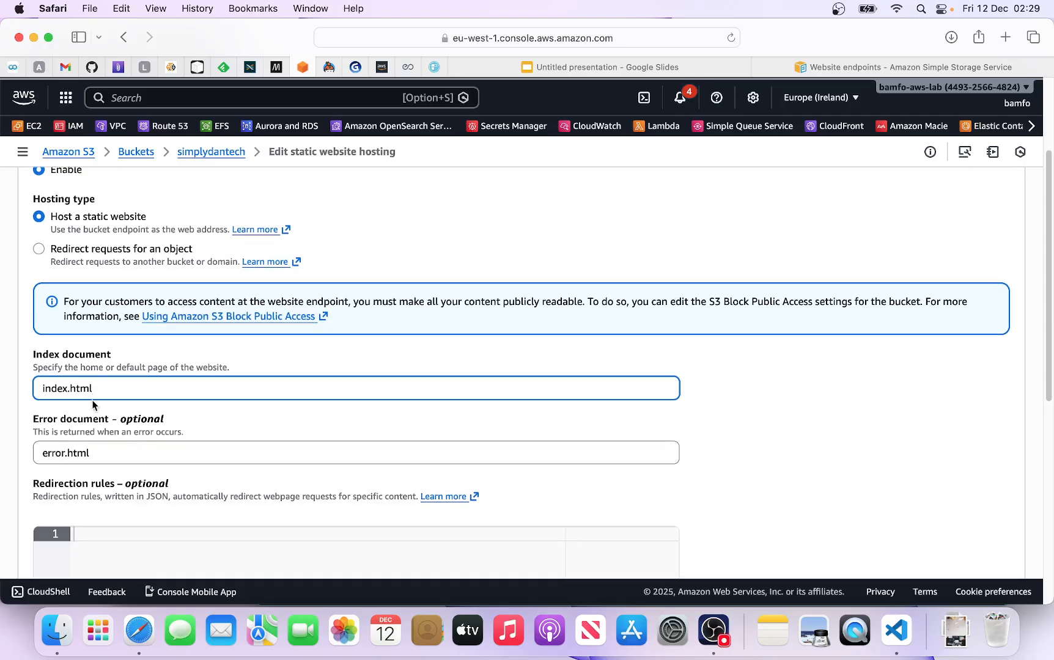
pyautogui.scroll(-10, 214, 435)
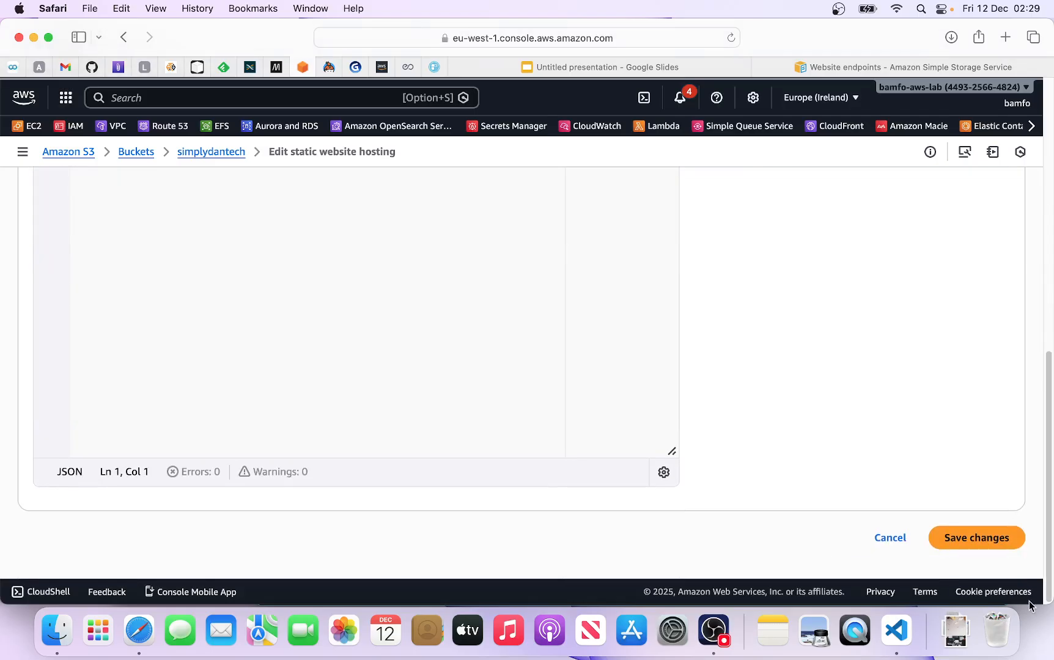
pyautogui.click(980, 539)
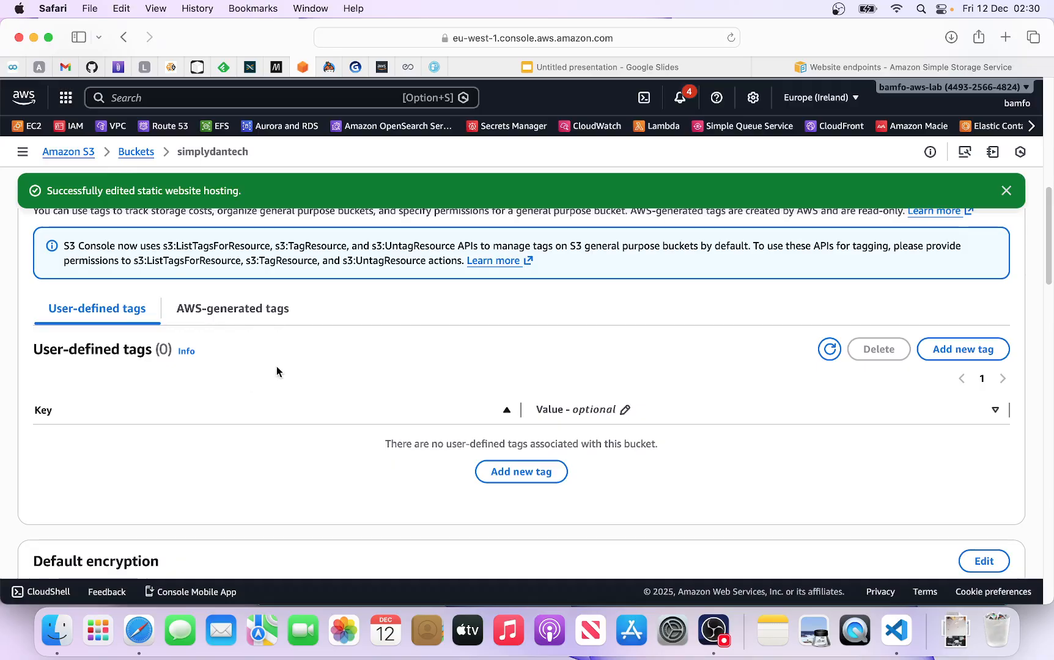
# - Examine the static website hosting status and endpoint details in the bucket's properties
pyautogui.scroll(5, 277, 370)
pyautogui.scroll(8, 277, 371)
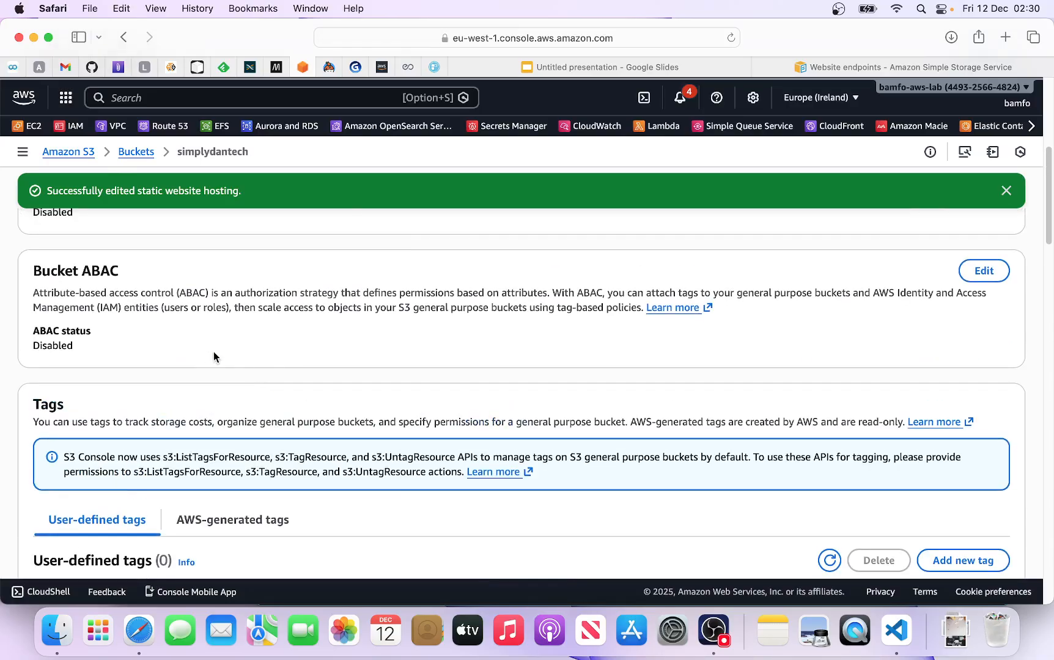
pyautogui.scroll(2, 264, 363)
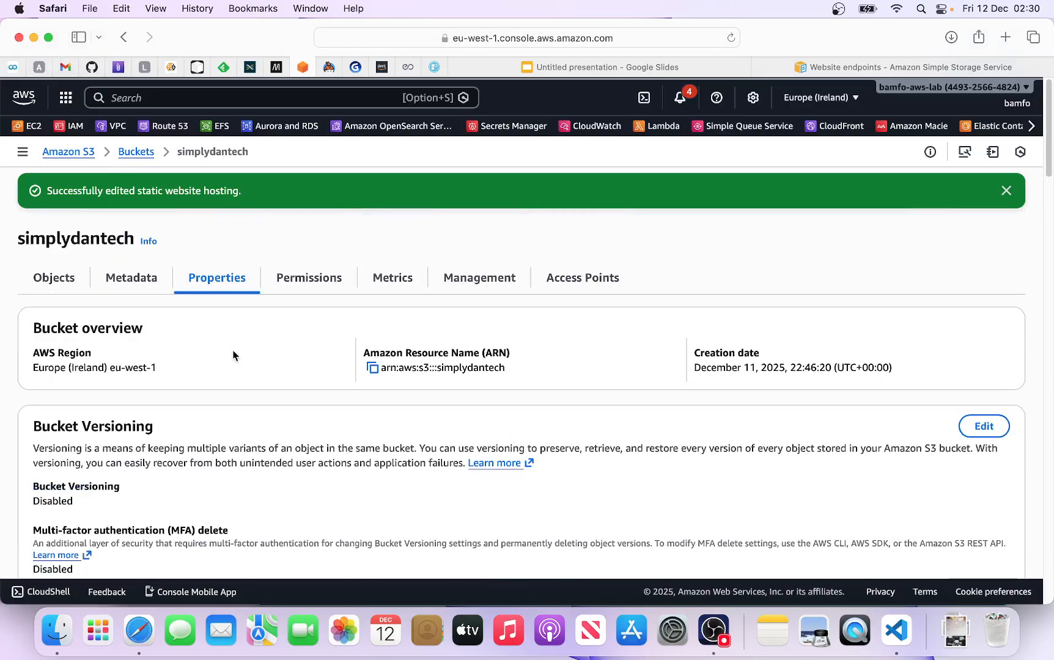
pyautogui.scroll(-20, 243, 402)
pyautogui.scroll(-8, 243, 401)
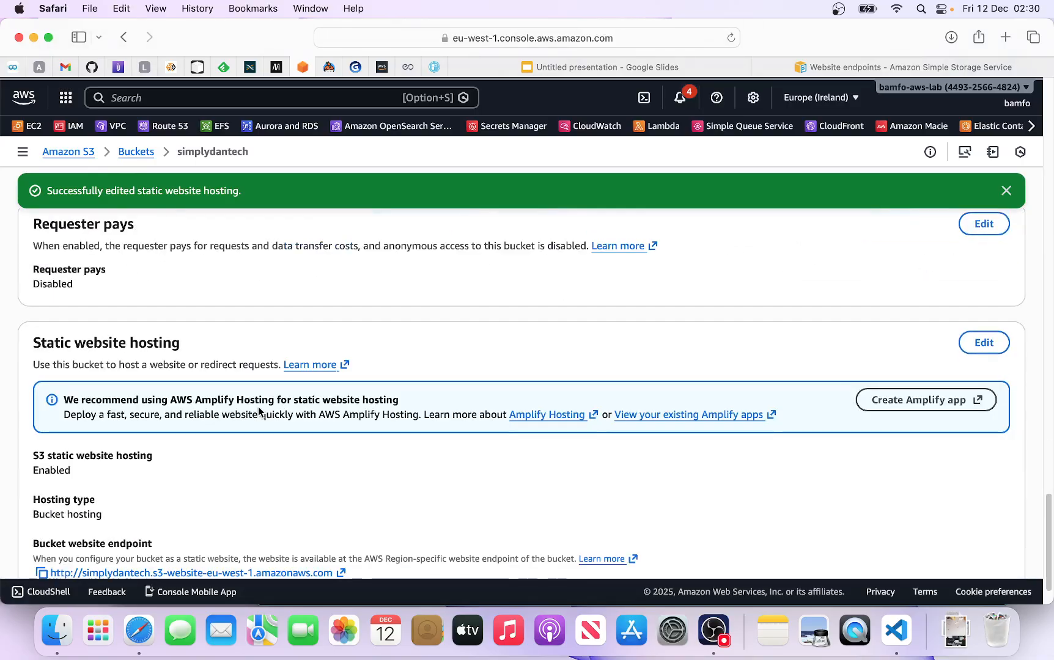
pyautogui.moveTo(25, 442); pyautogui.dragTo(73, 443)
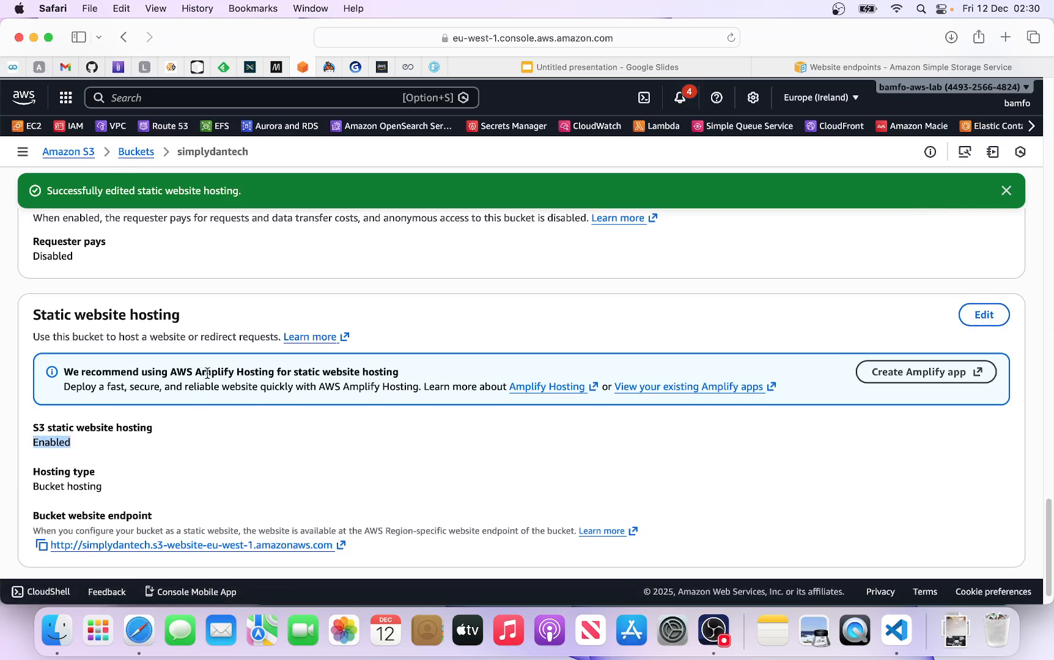
pyautogui.moveTo(195, 373); pyautogui.dragTo(304, 379)
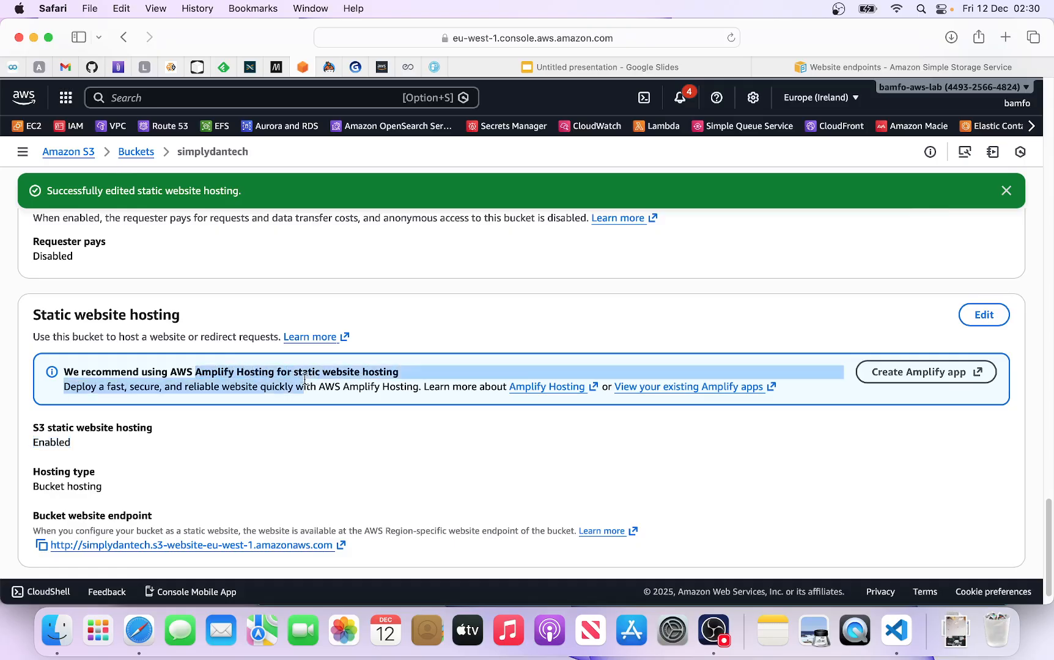
pyautogui.click(34, 440)
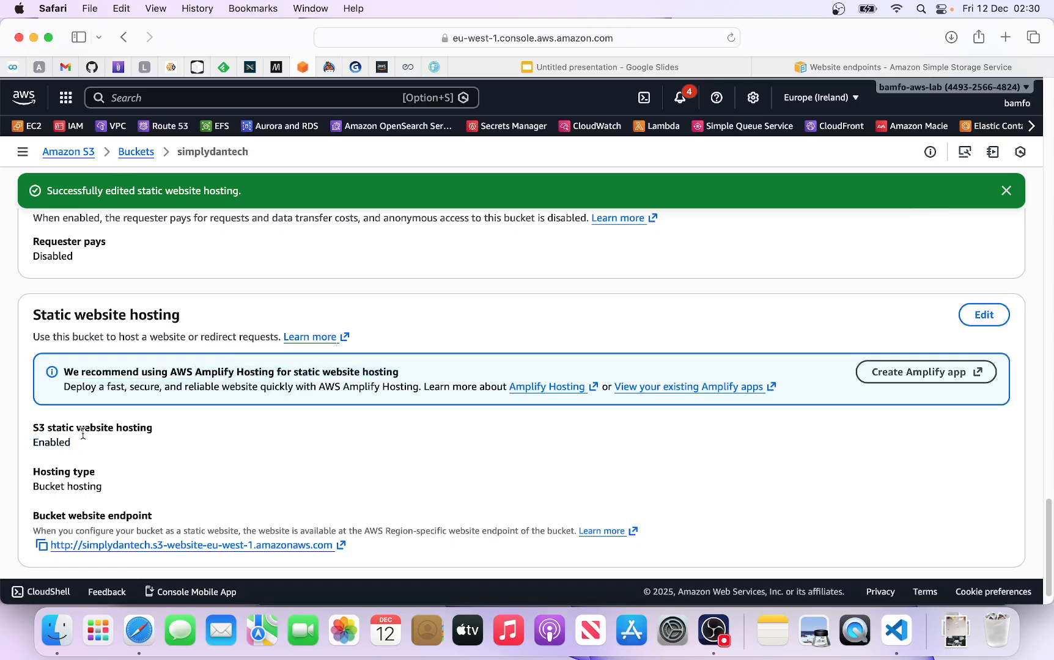
pyautogui.moveTo(51, 430); pyautogui.dragTo(125, 436)
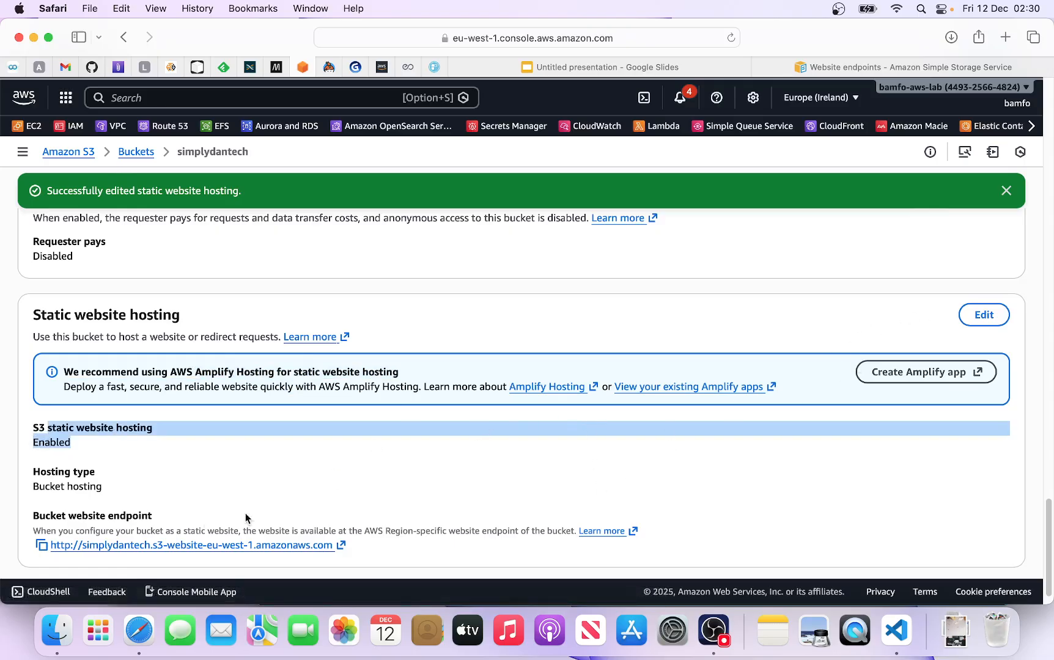
# - Copy the bucket website endpoint and load it in a new browser tab to test the site
pyautogui.click(42, 545)
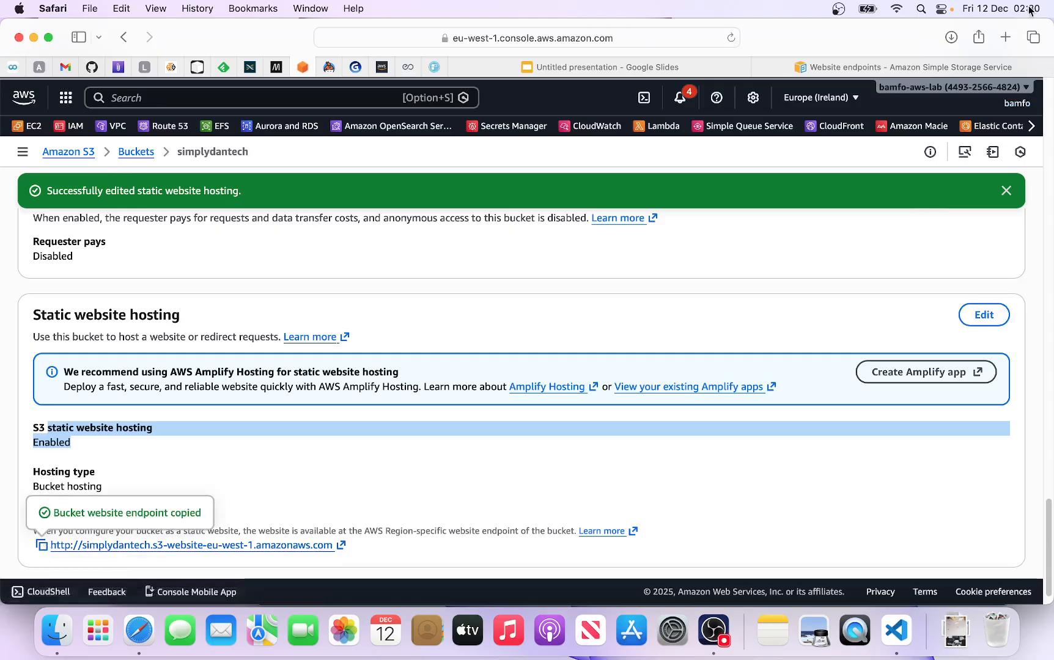
pyautogui.rightClick(577, 36)
pyautogui.click(602, 78)
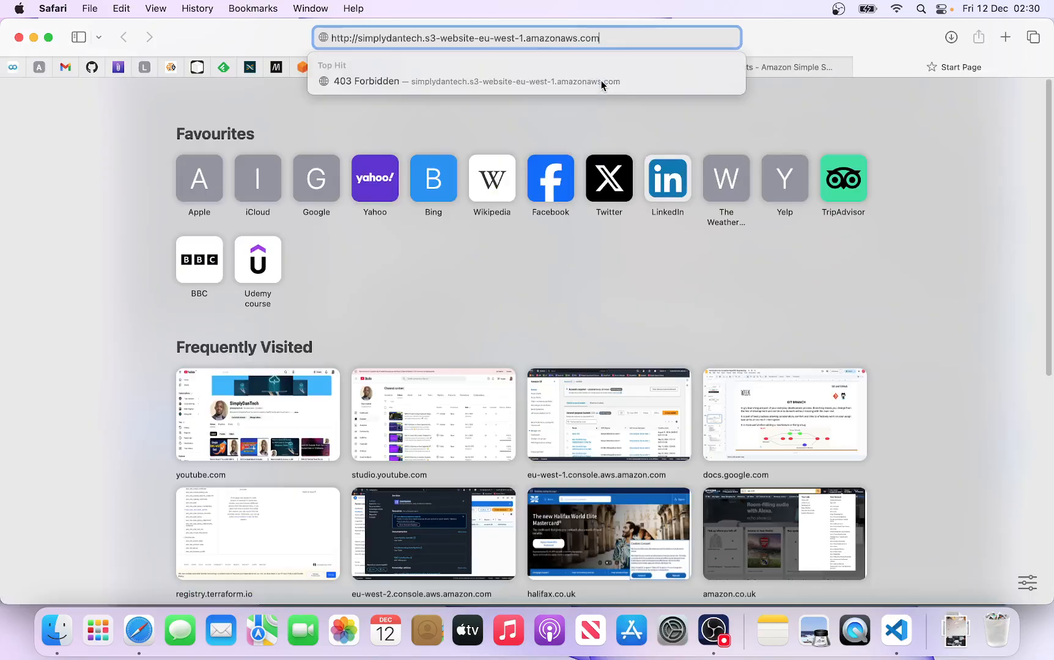
pyautogui.press('Return')
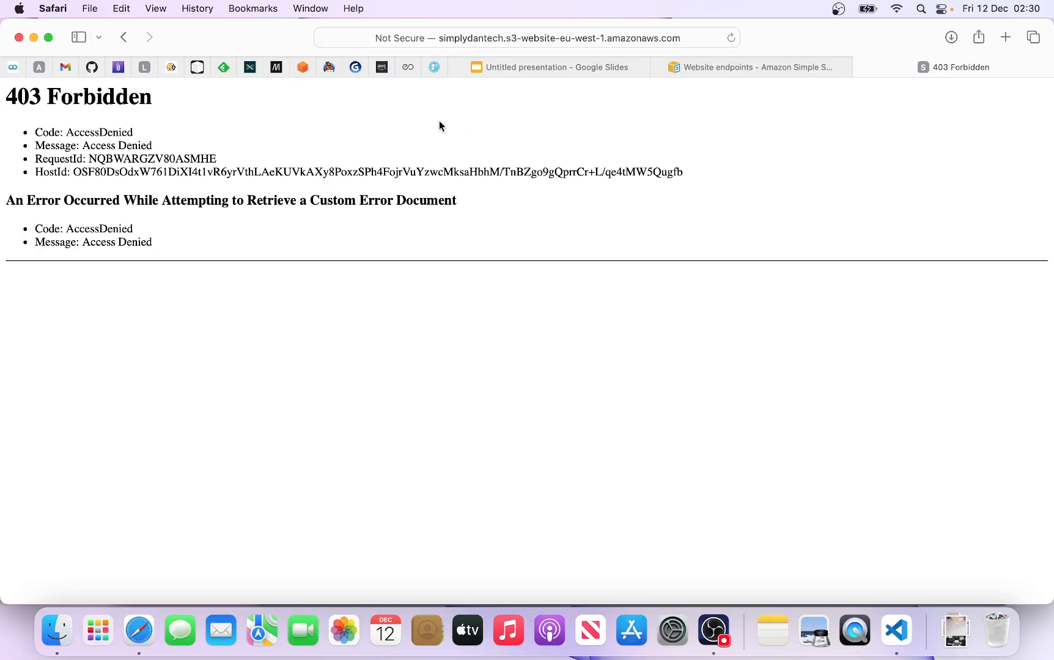
# - Return to the simplydantech bucket in the S3 console, dismiss the notification and open its permissions
pyautogui.click(301, 68)
pyautogui.scroll(20, 398, 296)
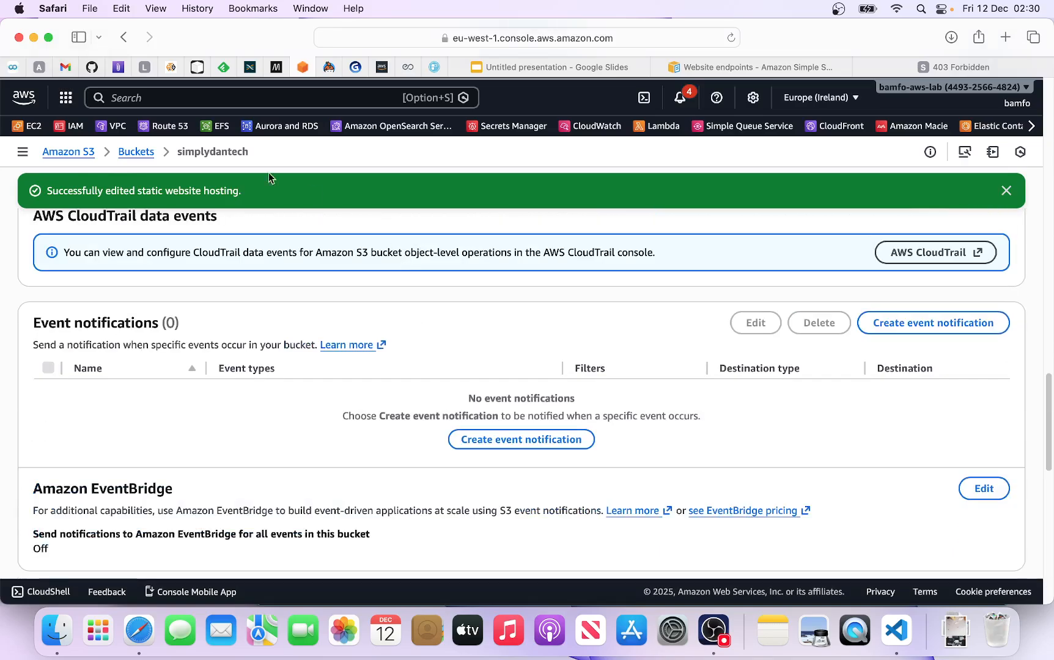
pyautogui.scroll(10, 231, 235)
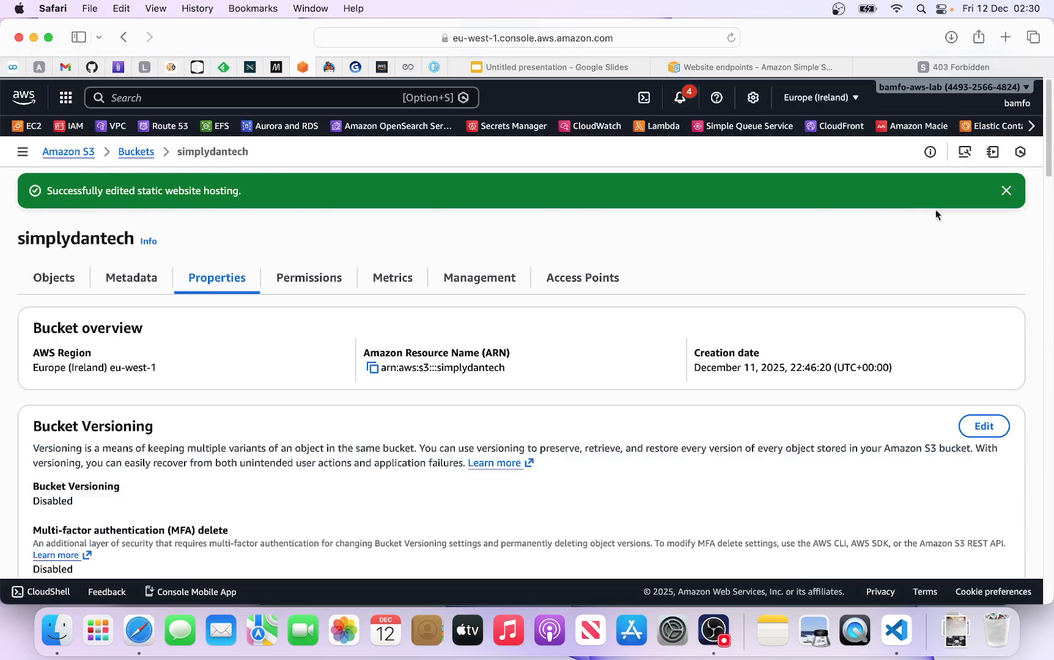
pyautogui.click(1005, 191)
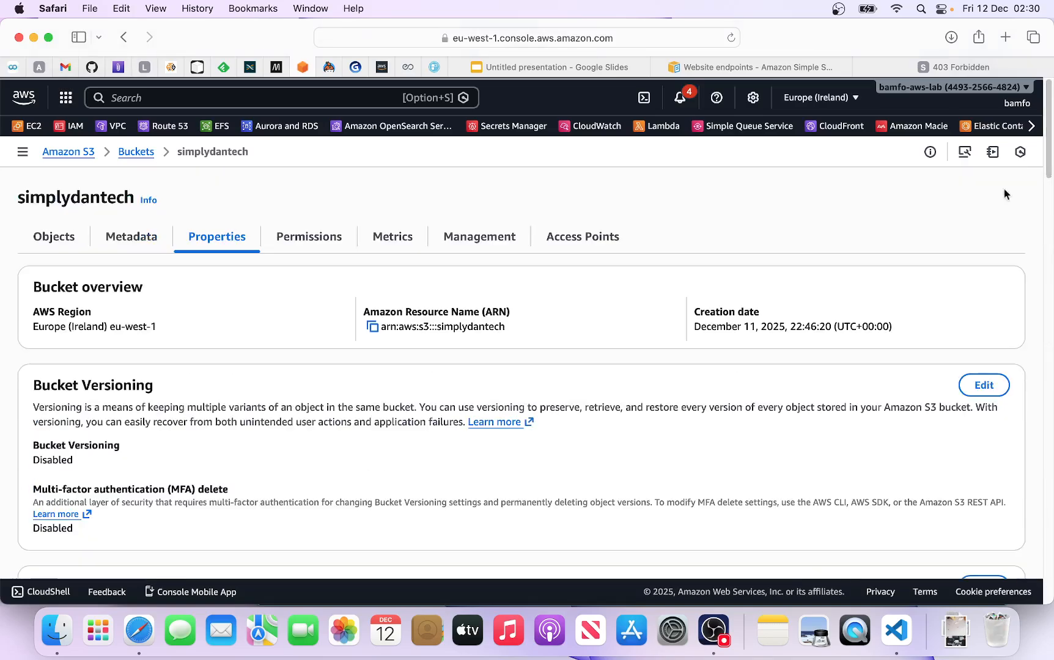
pyautogui.click(311, 238)
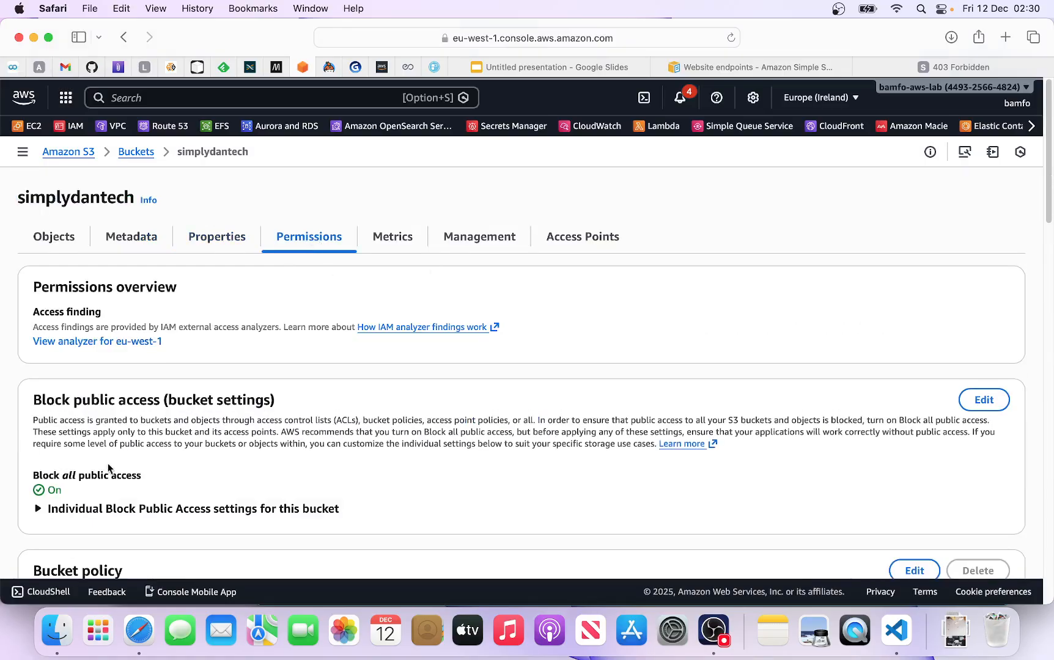
# - Turn off Block all public access for the bucket, save the change and approve it by entering confirm
pyautogui.scroll(-3, 122, 464)
pyautogui.moveTo(71, 394); pyautogui.dragTo(118, 388)
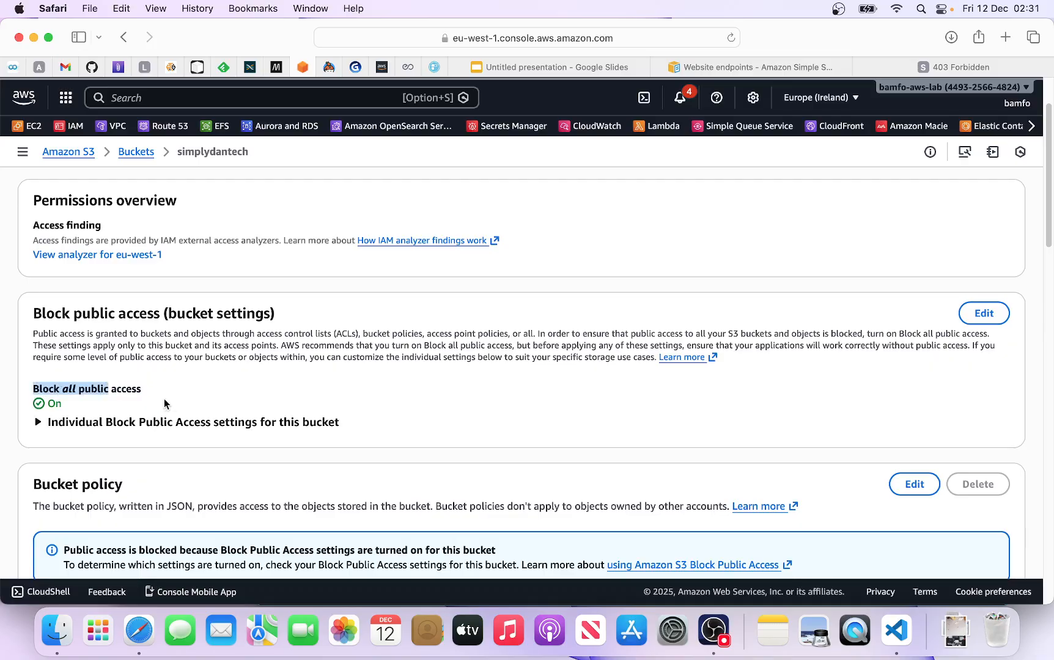
pyautogui.click(996, 313)
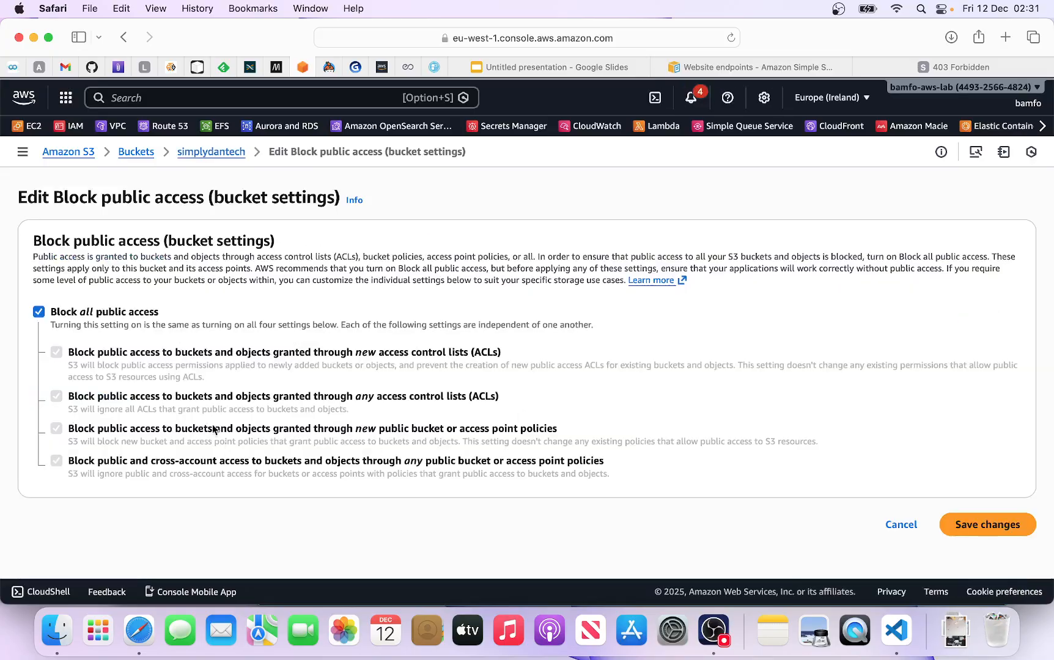
pyautogui.click(40, 314)
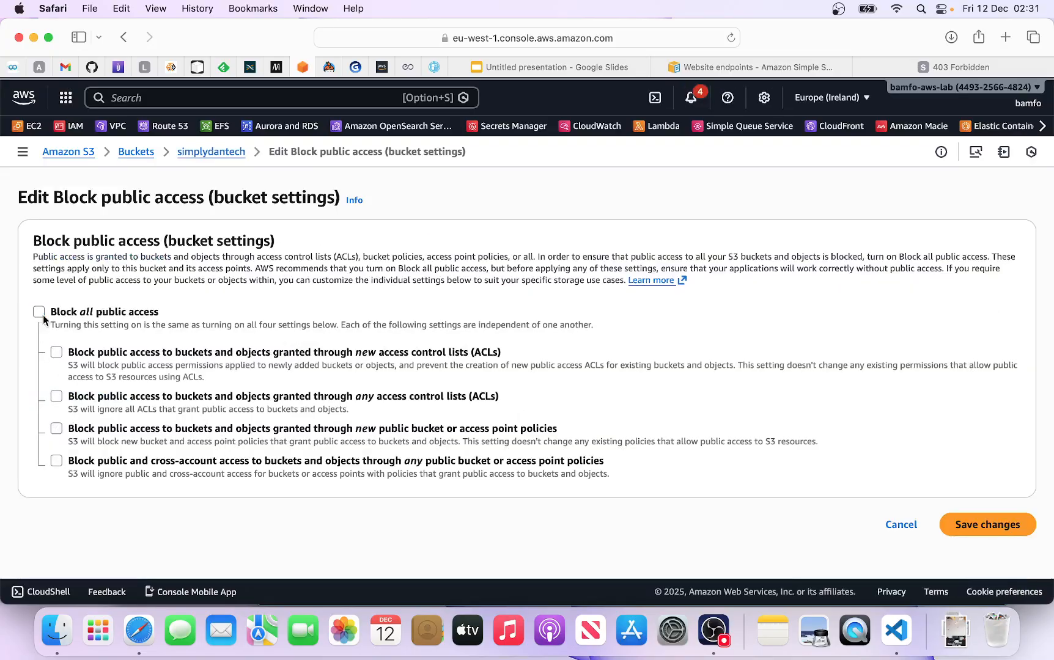
pyautogui.click(981, 526)
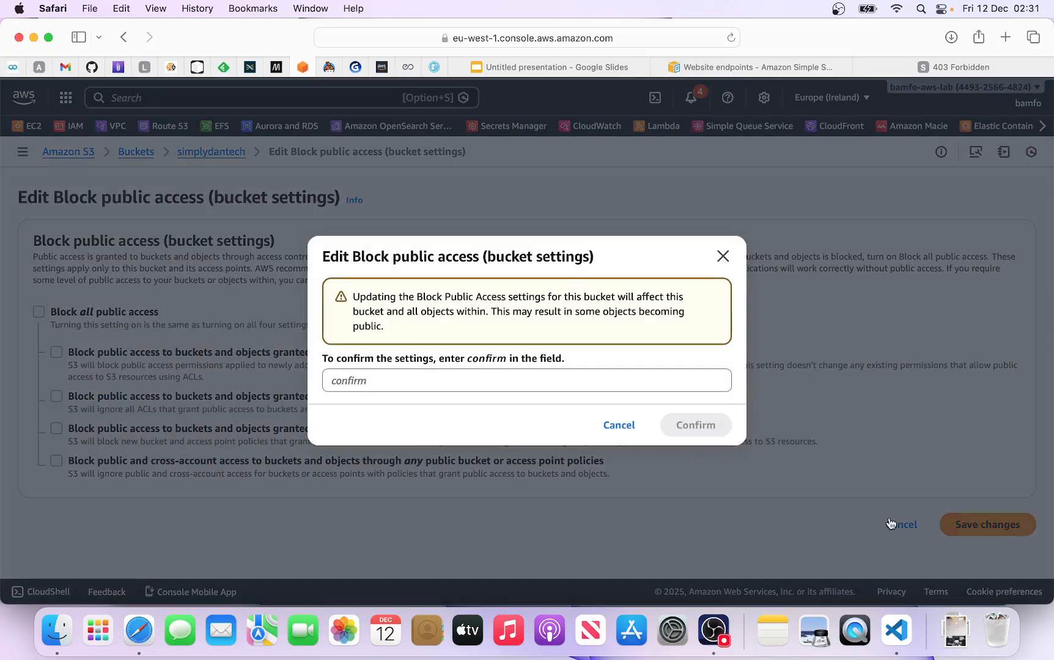
pyautogui.click(398, 381)
pyautogui.write('cp')
pyautogui.write('onfirm')
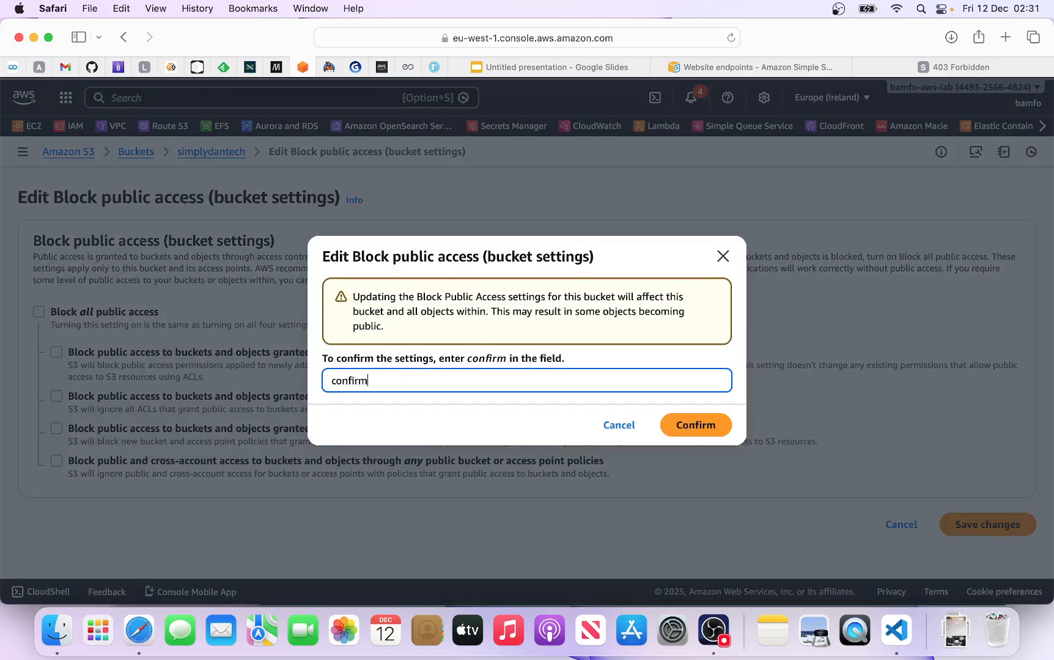
pyautogui.click(688, 425)
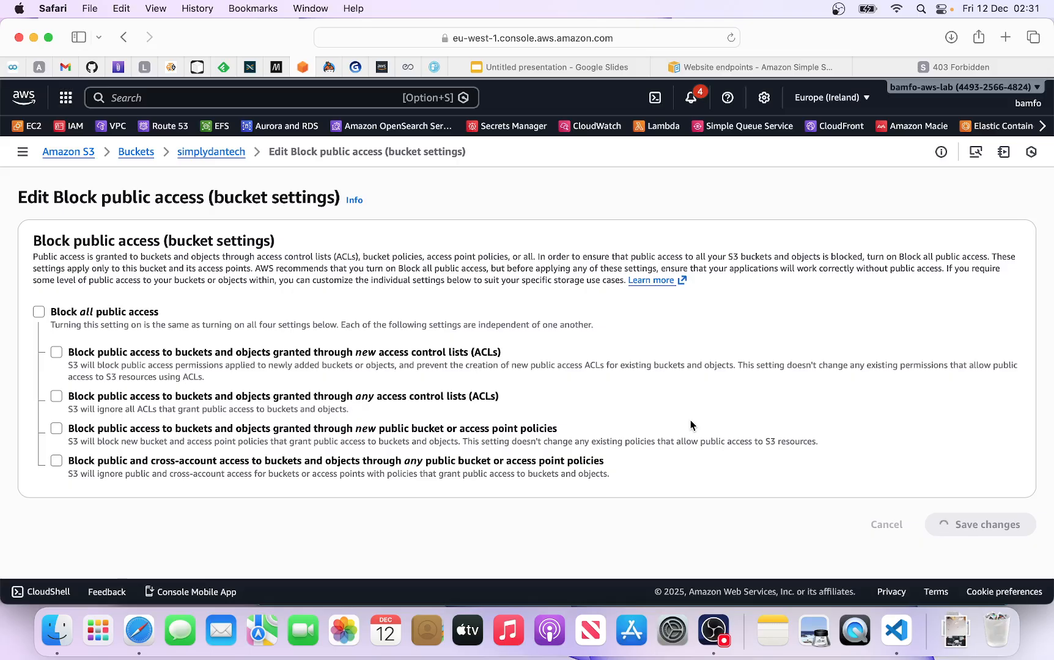
pyautogui.scroll(-10, 937, 459)
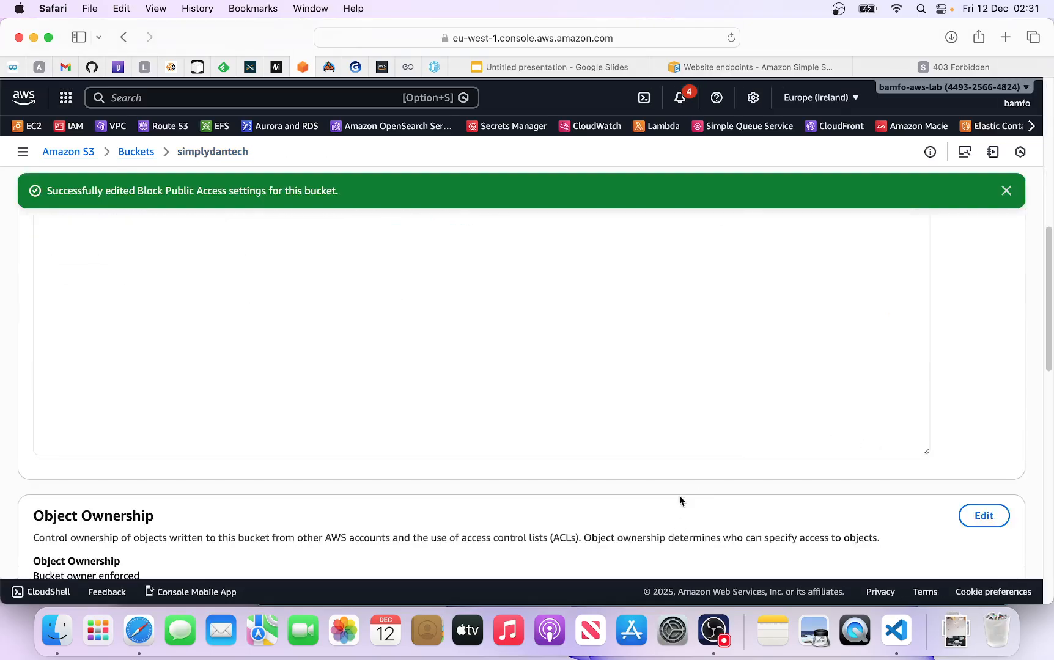
# - Switch to the tab with the bucket website endpoint and reload the page several times to test access
pyautogui.click(971, 65)
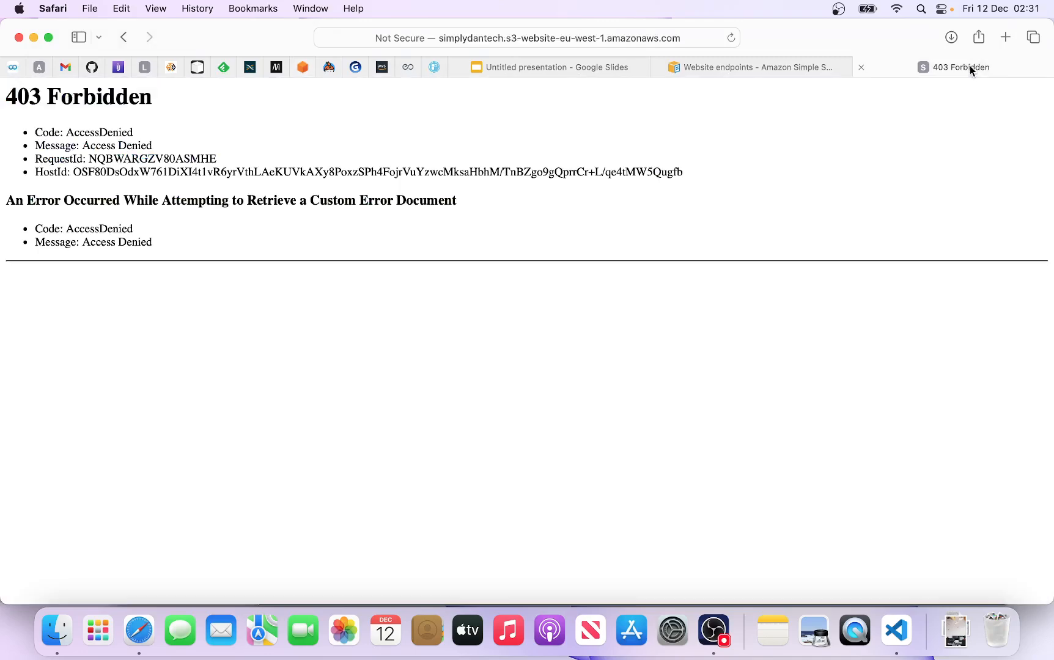
pyautogui.click(730, 40)
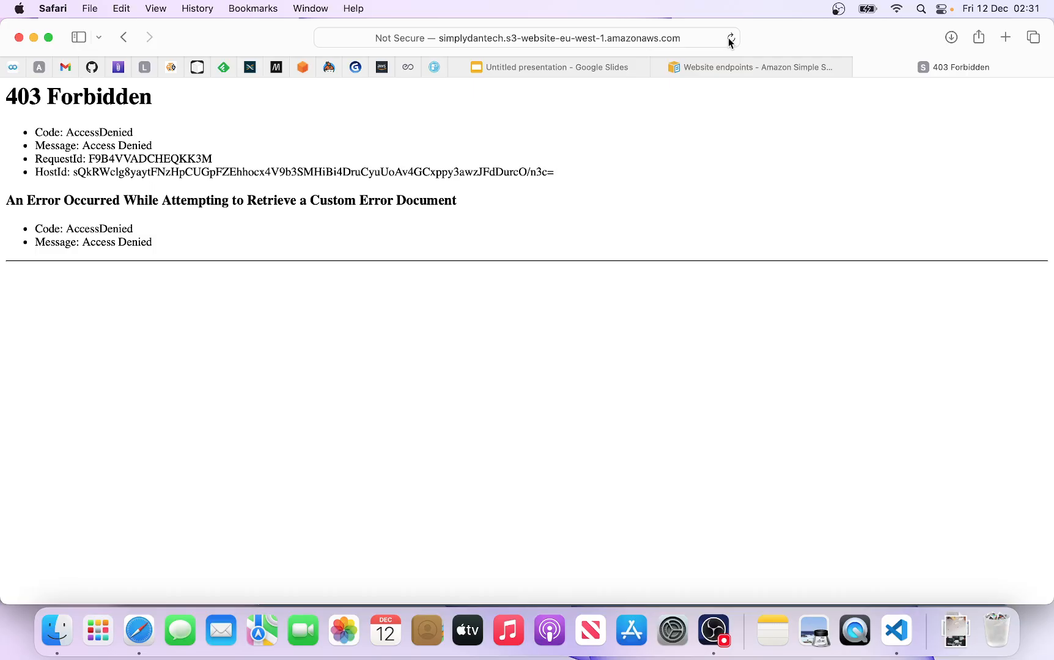
pyautogui.click(731, 39)
pyautogui.click(732, 38)
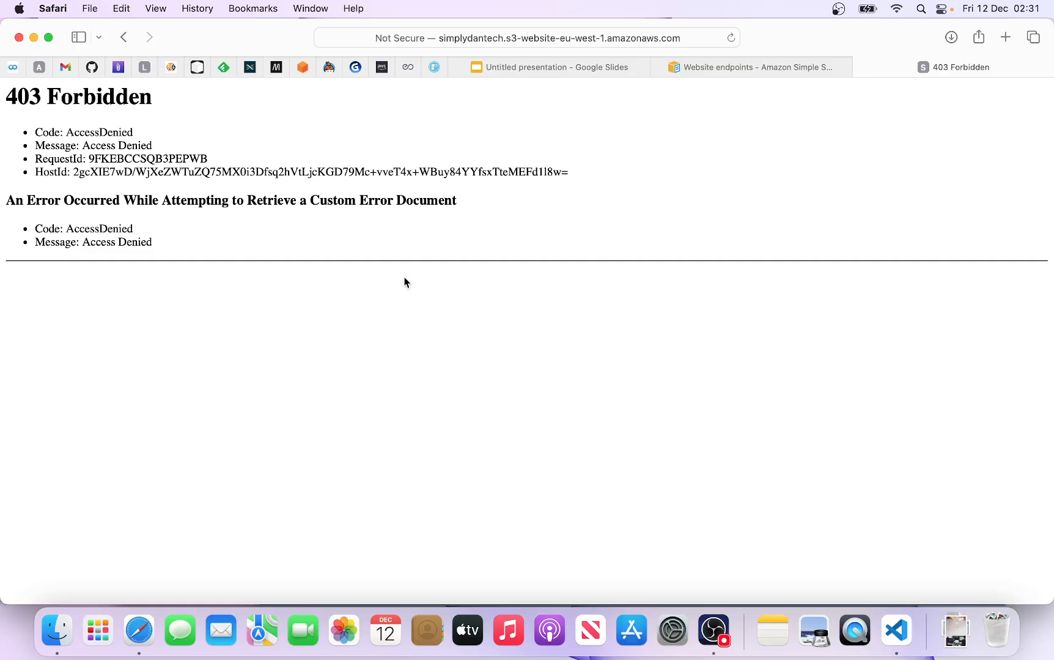
# - Return to the S3 console, open the simplydantech bucket policy for editing and copy the bucket ARN
pyautogui.click(304, 68)
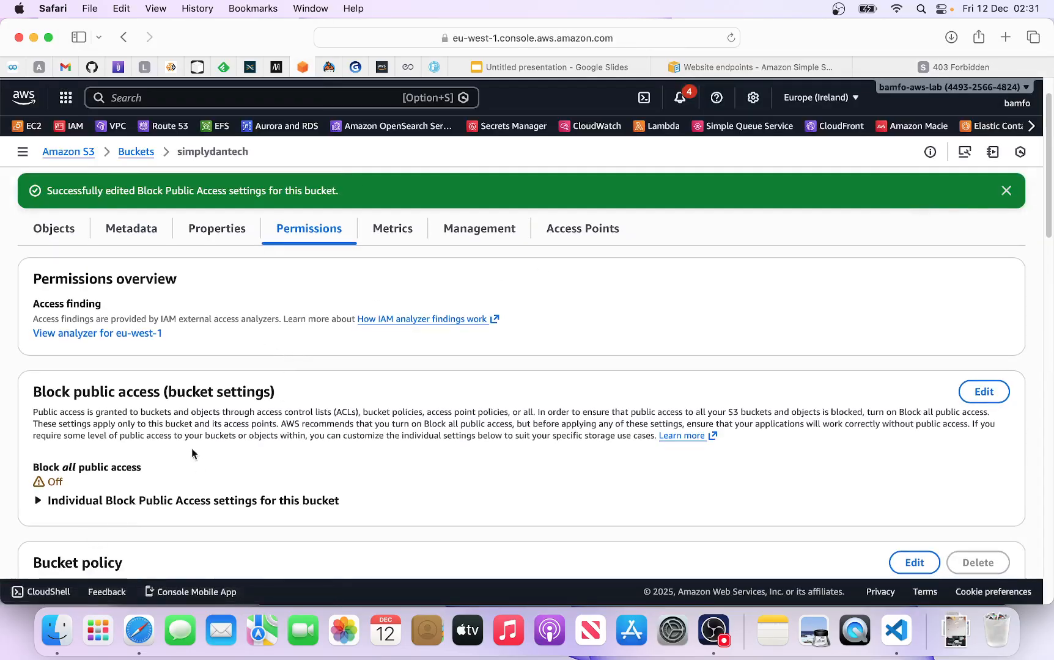
pyautogui.scroll(-3, 183, 465)
pyautogui.scroll(-3, 201, 452)
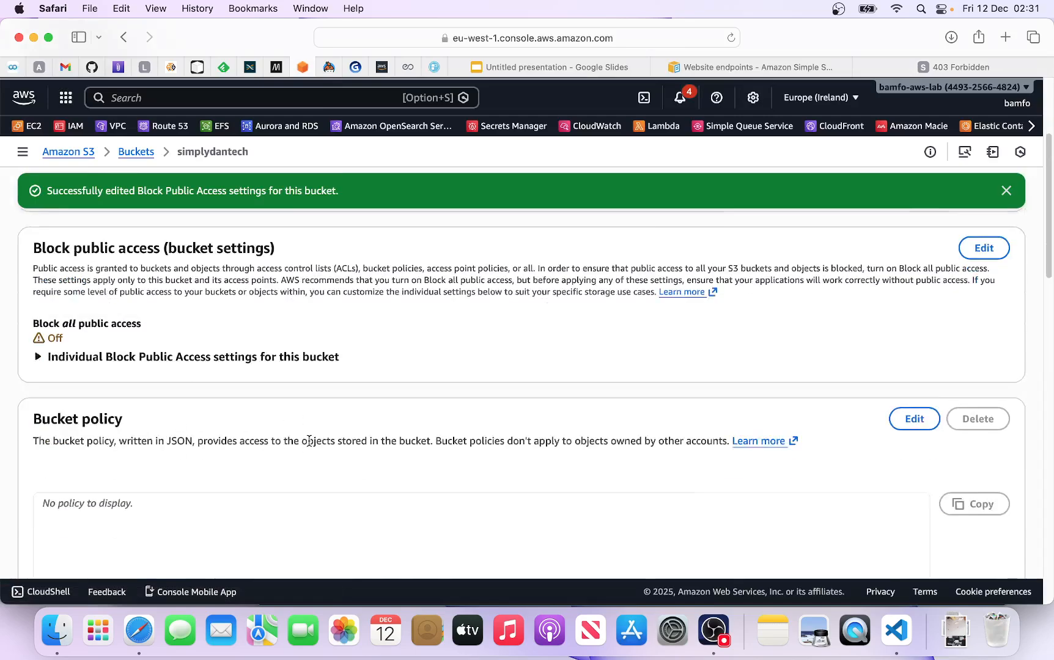
pyautogui.click(917, 340)
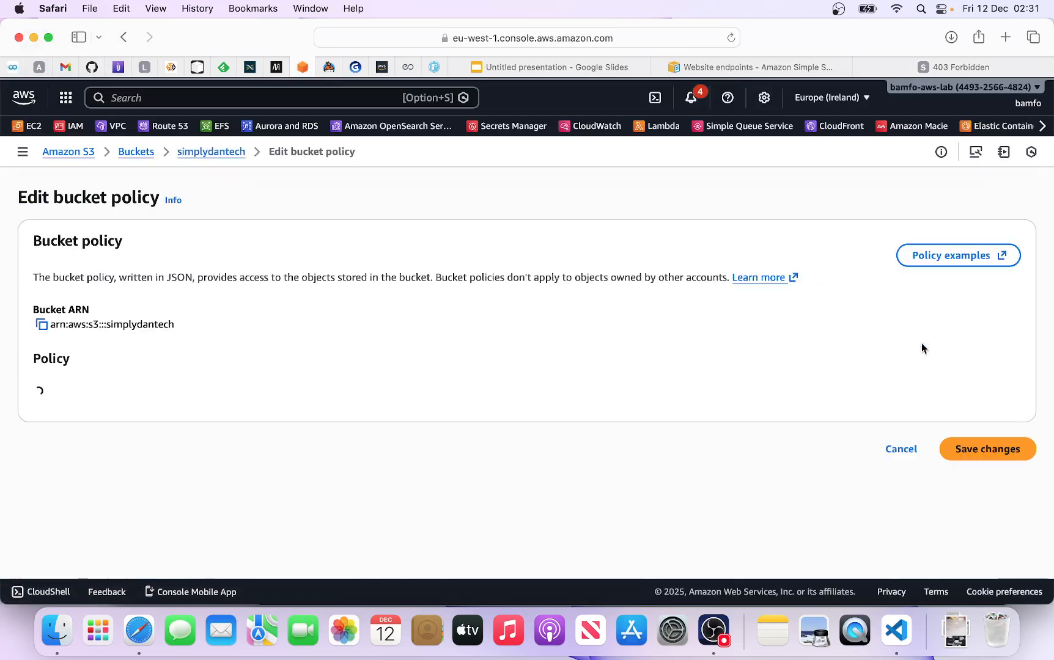
pyautogui.scroll(-1, 610, 336)
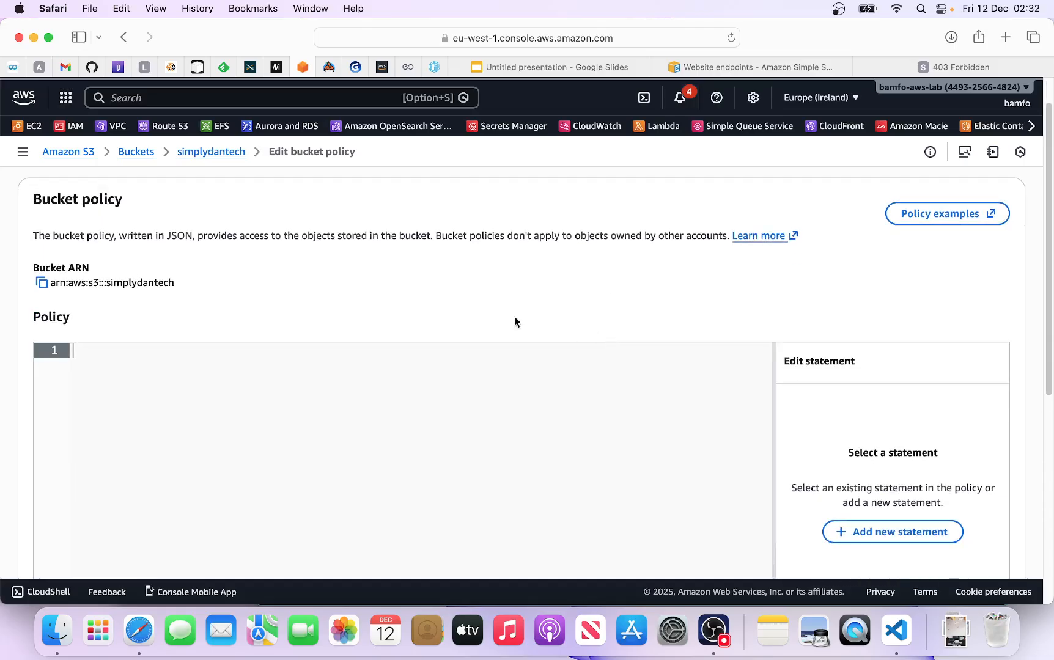
pyautogui.click(42, 284)
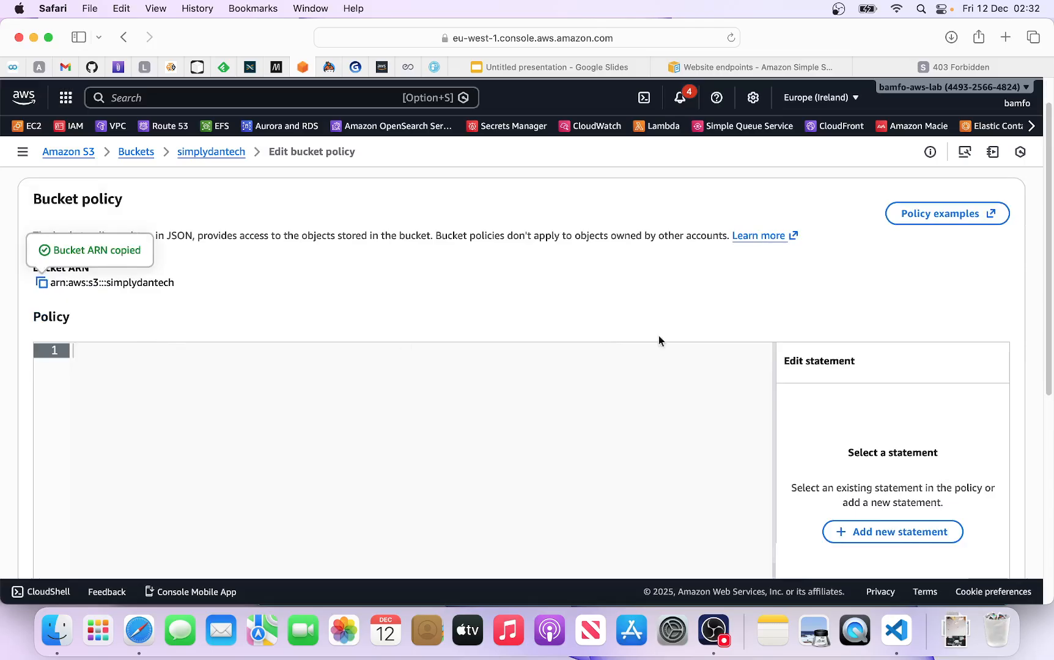
# - Add a new statement to the bucket policy and choose S3 as the service for its actions
pyautogui.scroll(-2, 685, 330)
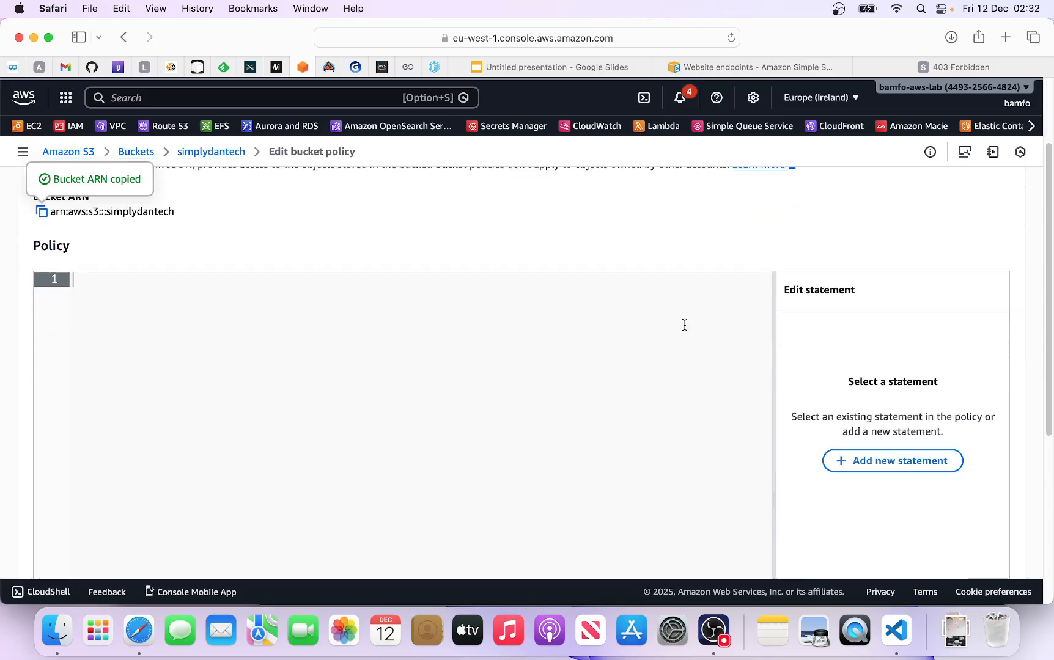
pyautogui.click(894, 468)
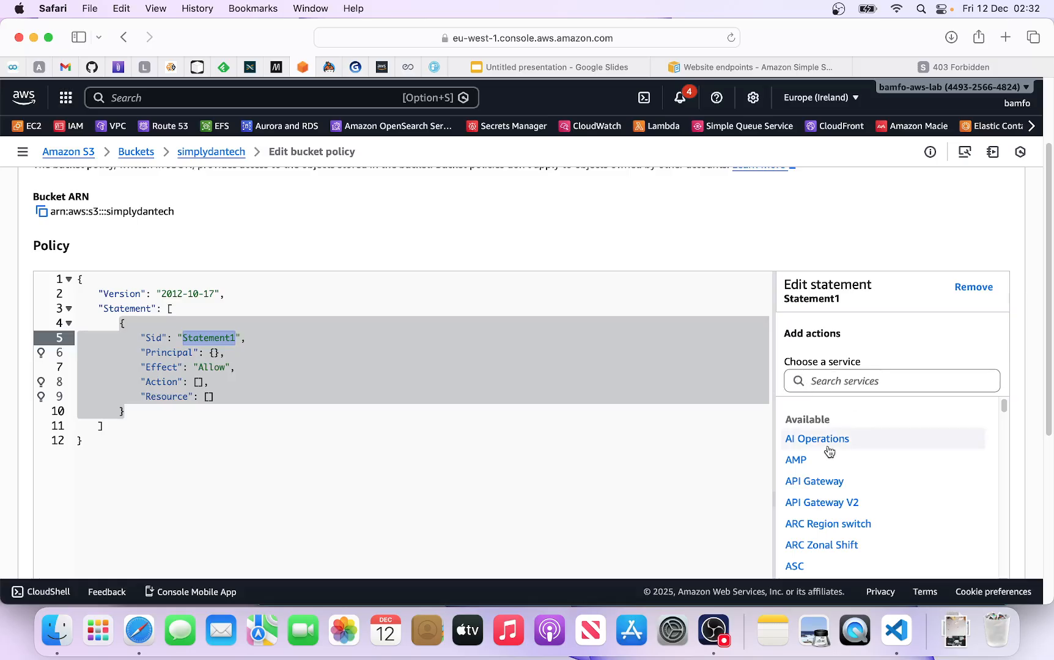
pyautogui.click(850, 381)
pyautogui.write('s3')
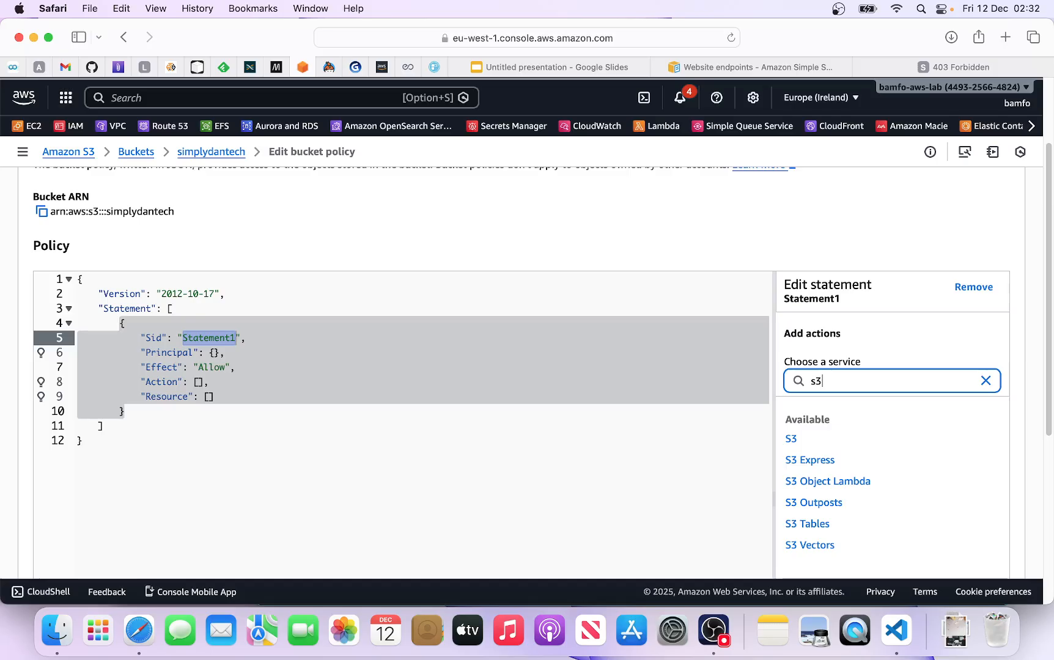
pyautogui.click(796, 441)
# - Add the GetObject read action to the policy statement
pyautogui.scroll(-1, 835, 367)
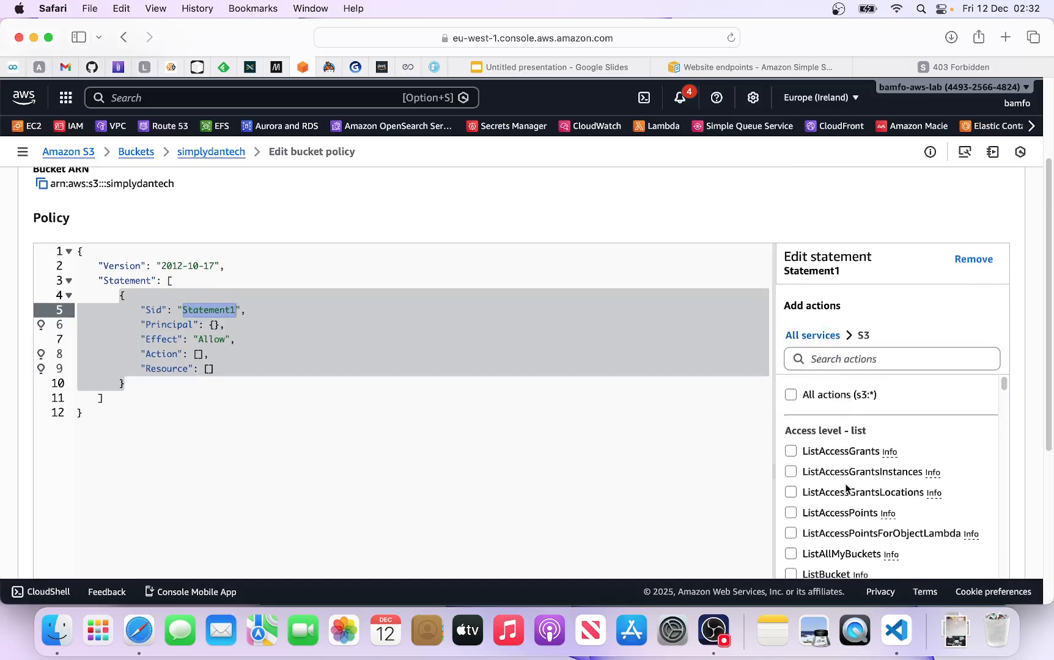
pyautogui.scroll(-4, 852, 465)
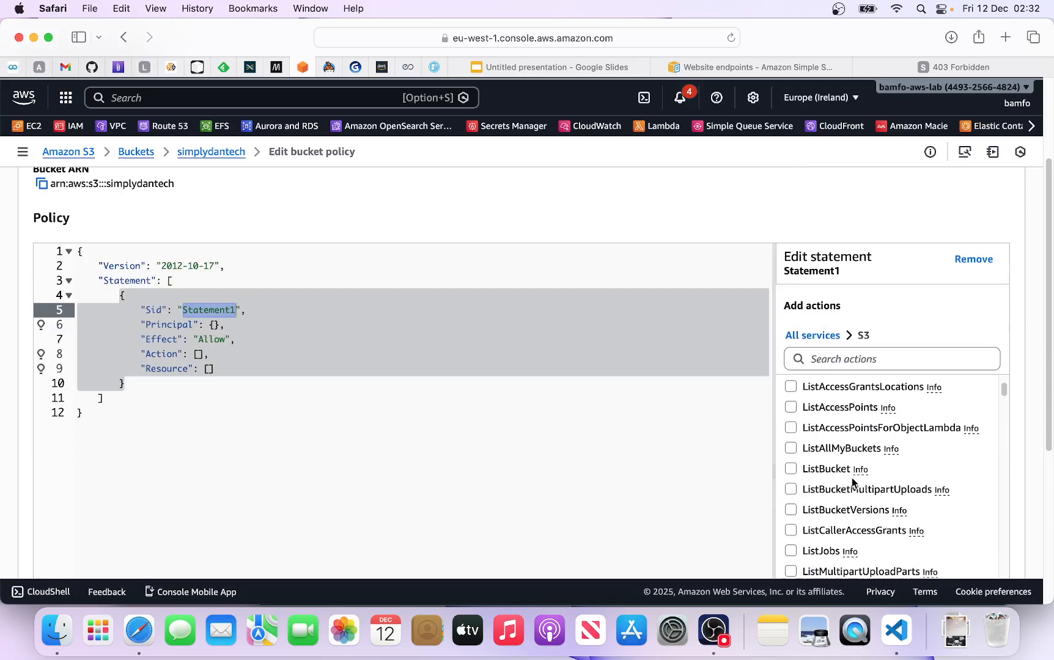
pyautogui.scroll(-1, 852, 484)
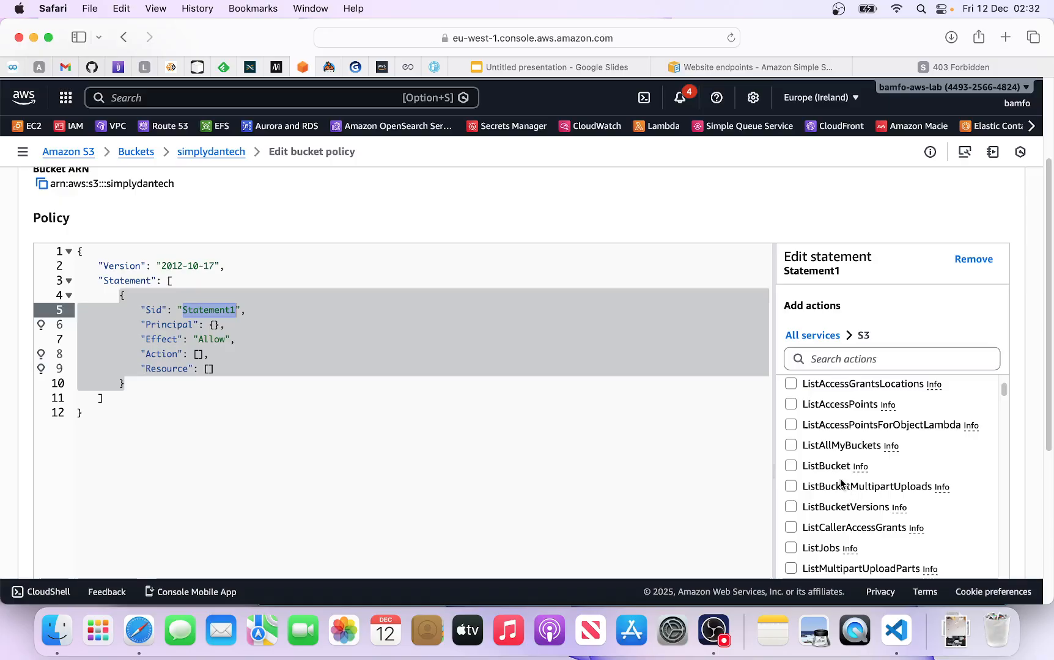
pyautogui.scroll(-5, 847, 487)
pyautogui.scroll(-10, 837, 494)
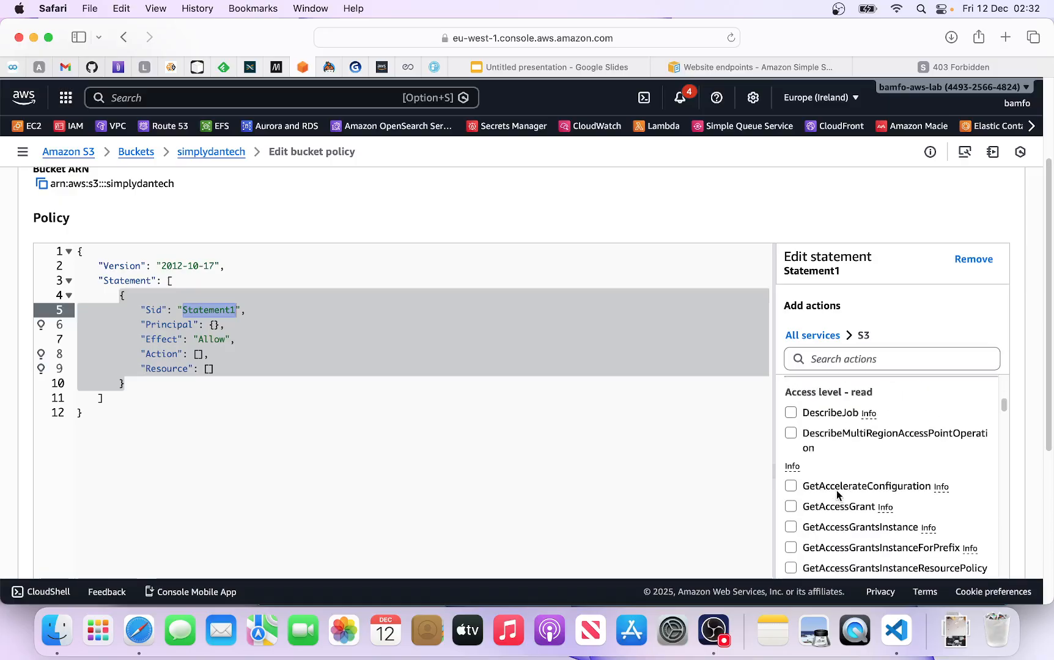
pyautogui.scroll(-10, 846, 504)
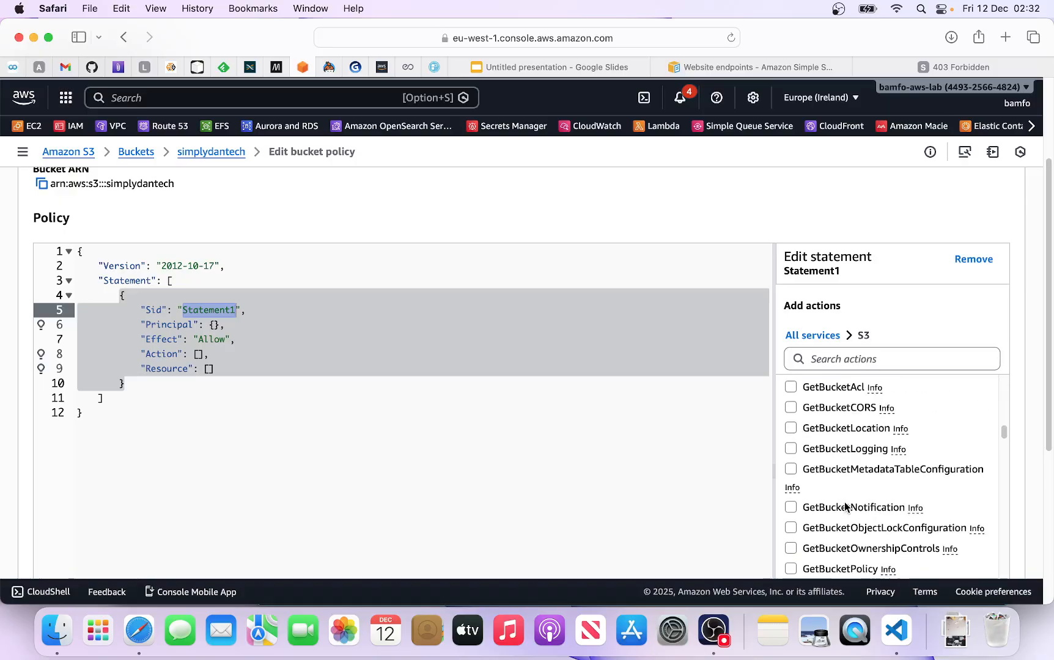
pyautogui.scroll(-1, 844, 503)
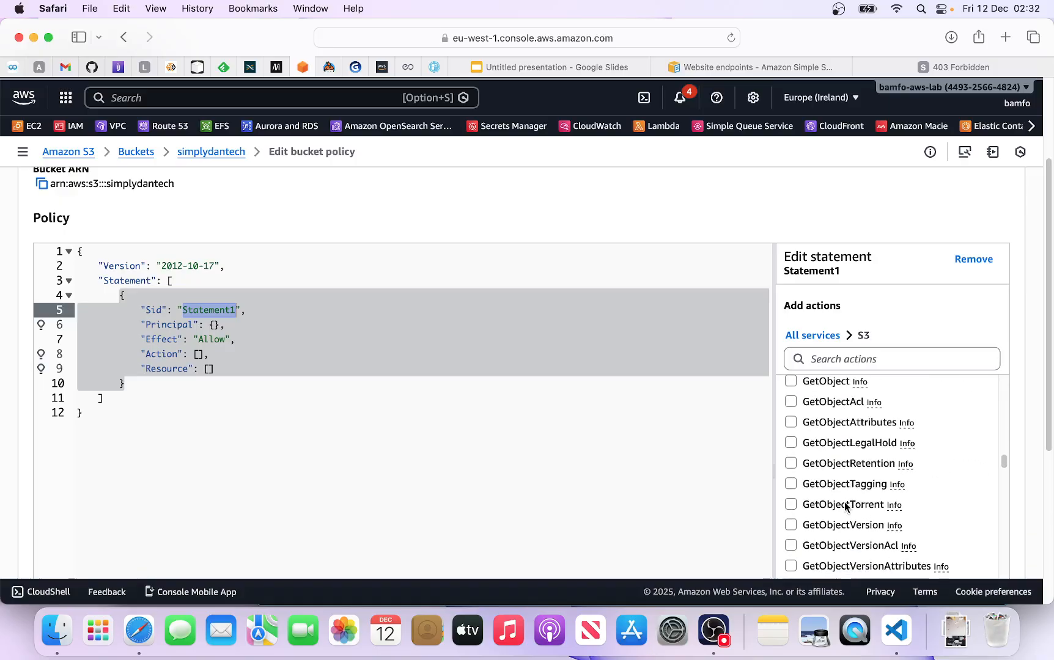
pyautogui.scroll(1, 849, 447)
pyautogui.click(792, 404)
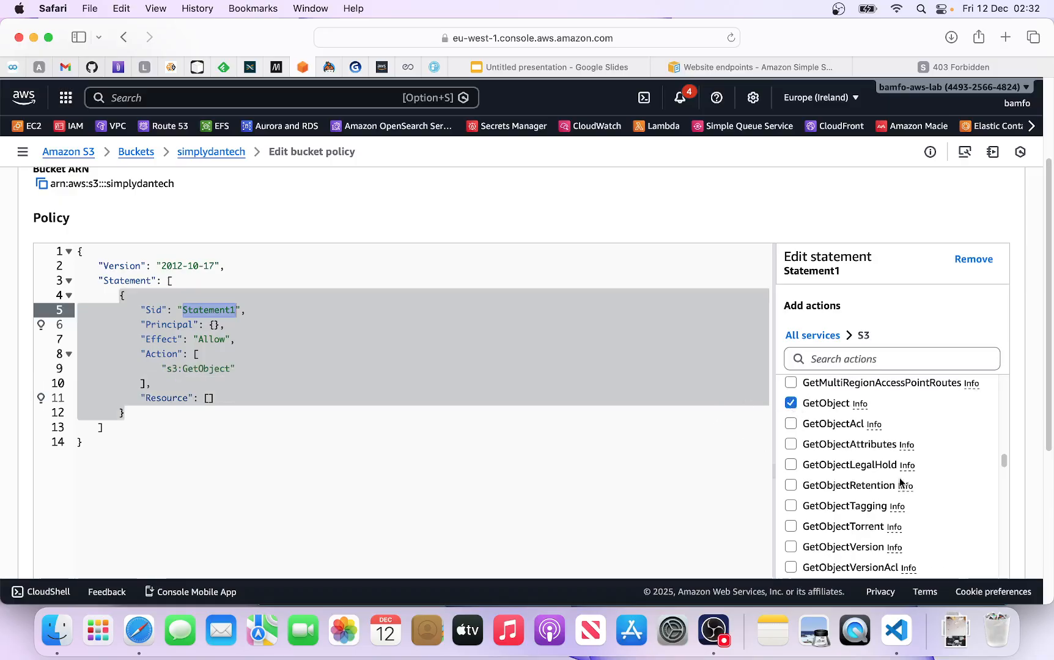
# - Start adding an S3 resource to the statement and set its resource type to object
pyautogui.scroll(-15, 919, 463)
pyautogui.scroll(-15, 948, 408)
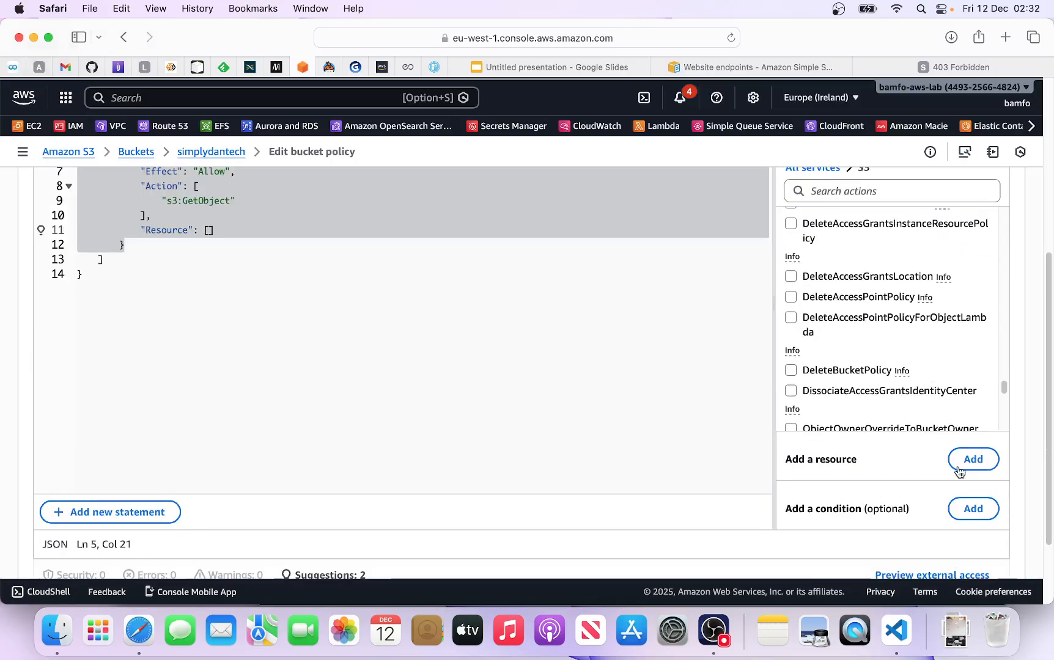
pyautogui.click(981, 462)
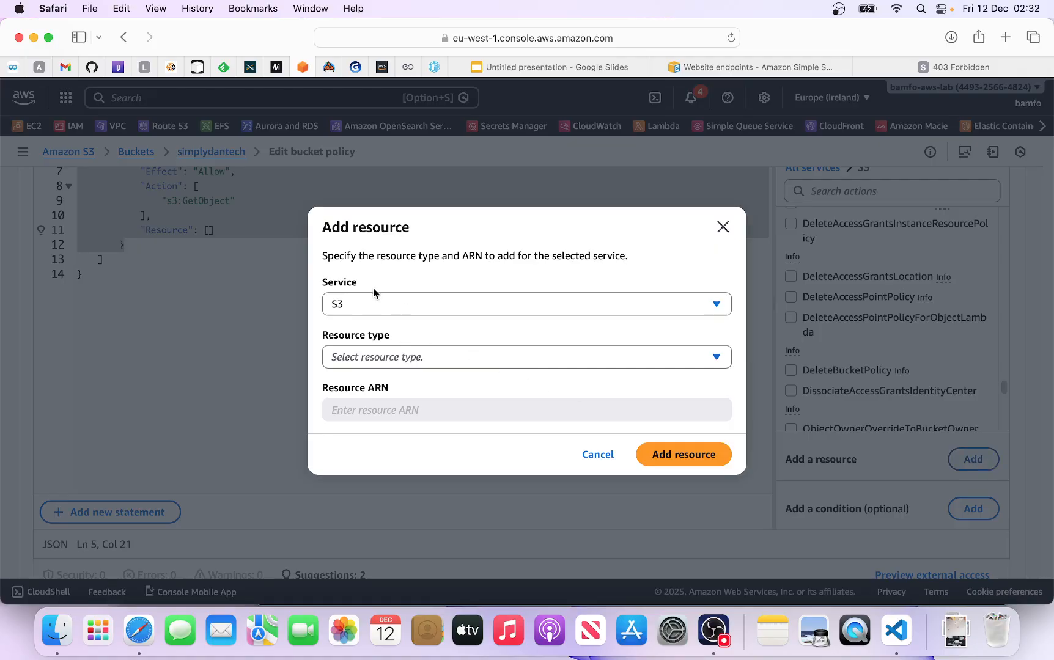
pyautogui.click(392, 361)
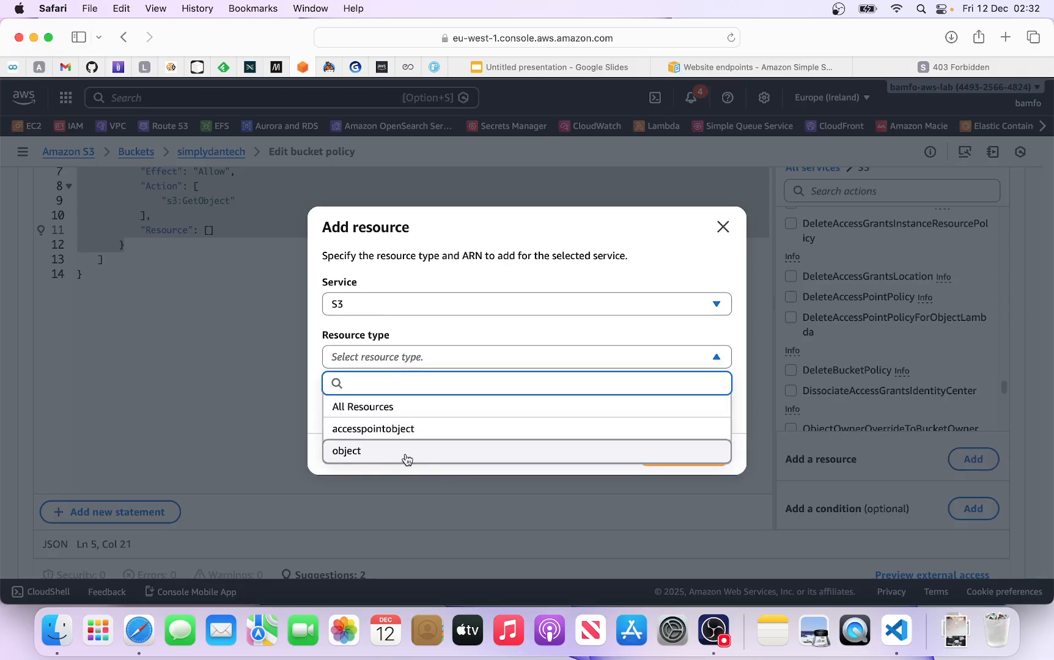
pyautogui.click(358, 462)
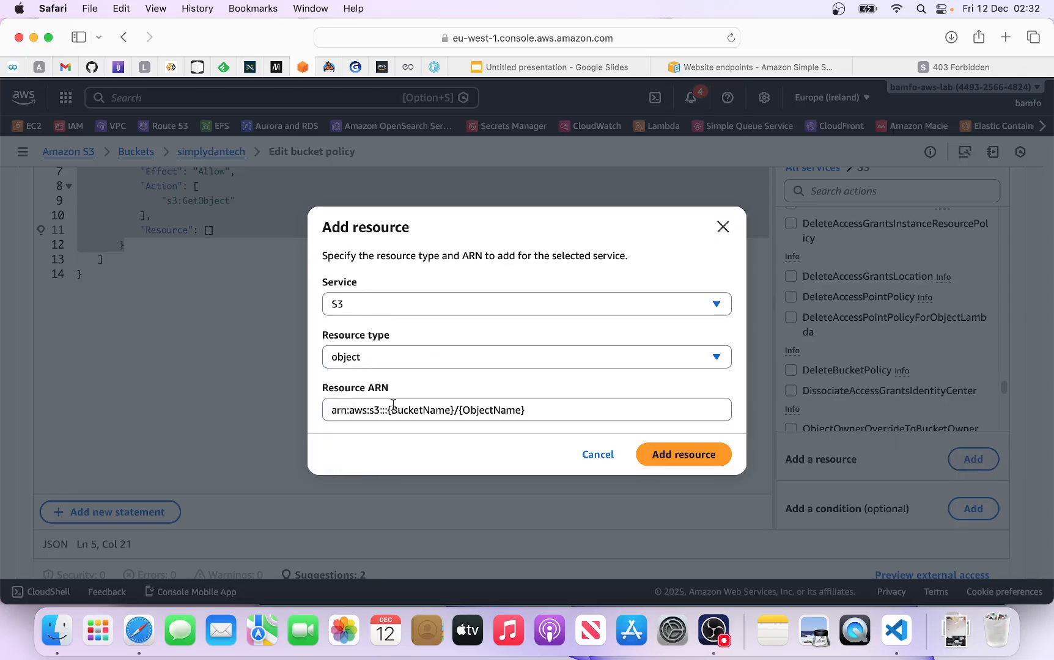
# - Replace the placeholder resource ARN with arn:aws:s3:::simplydantech/* and add the resource to the statement
pyautogui.click(535, 412)
pyautogui.hotkey('alt', 'shift', 'Left')
pyautogui.hotkey('alt', 'shift', 'Left')
pyautogui.hotkey('alt', 'shift', 'Left')
pyautogui.hotkey('alt', 'shift', 'Left')
pyautogui.hotkey('alt', 'shift', 'Left')
pyautogui.press('Left')
pyautogui.click(534, 409)
pyautogui.press('super+a')
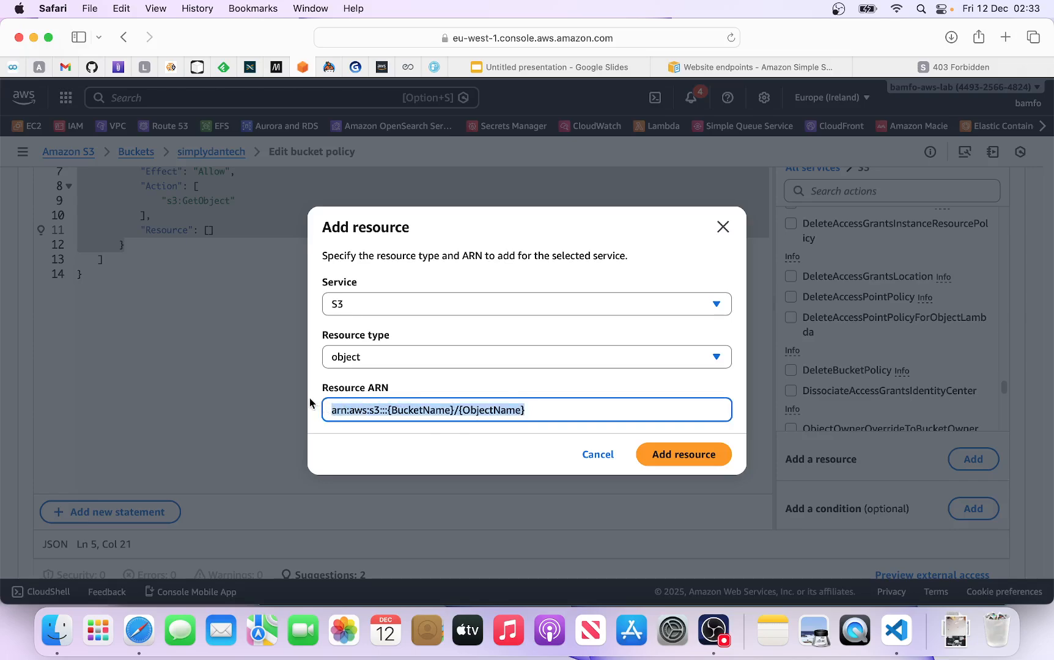
pyautogui.press('super+v')
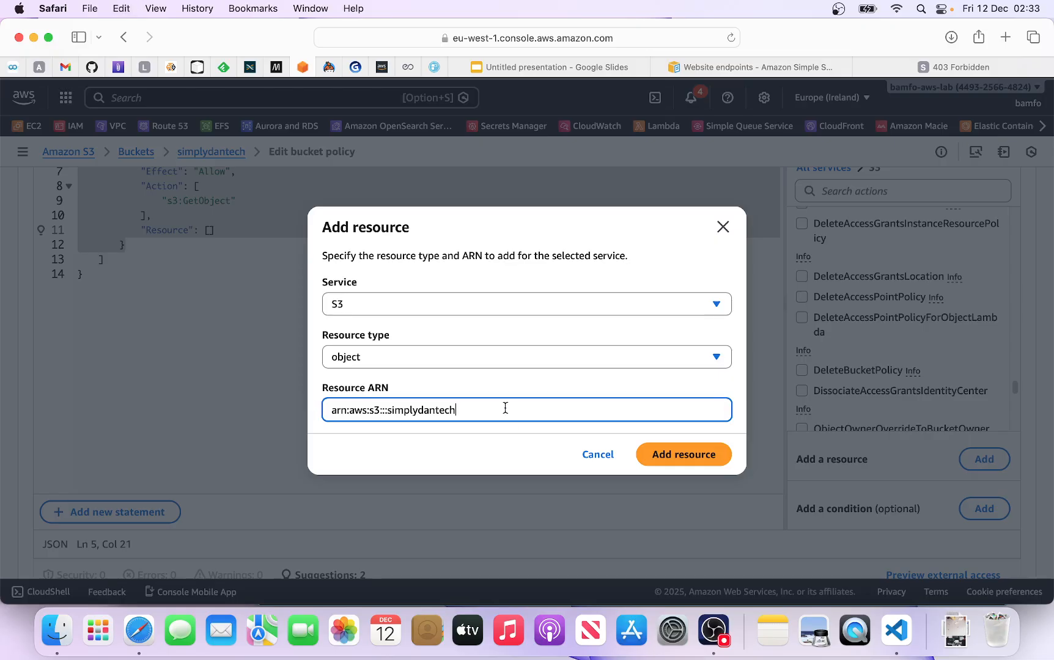
pyautogui.write('/')
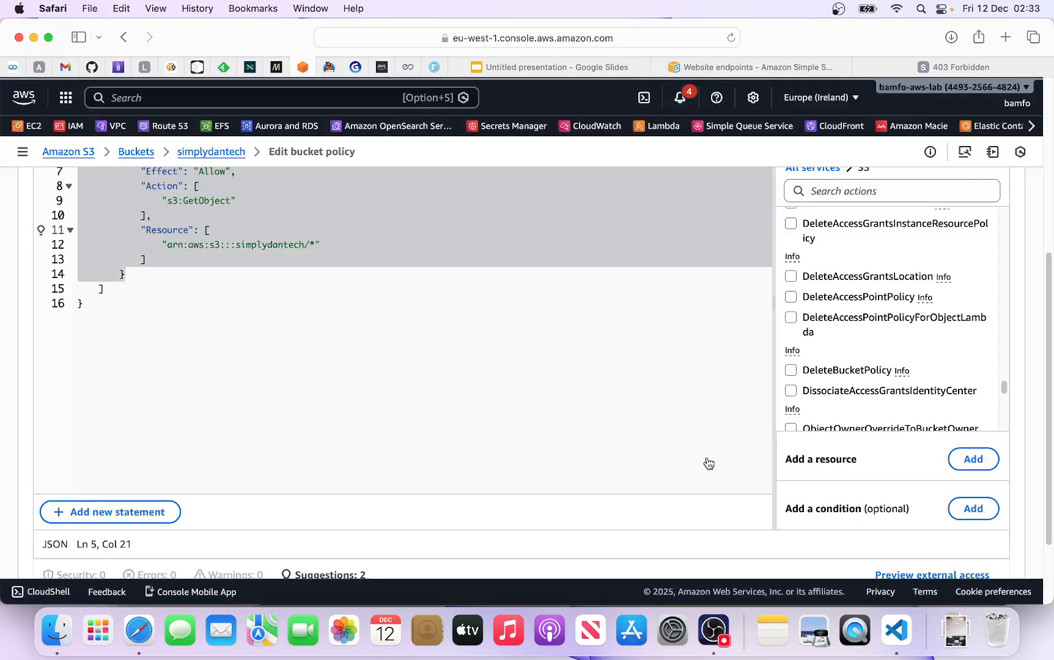
pyautogui.click(705, 460)
# - Review the statement's action and resource, and replace the empty Principal value with "*" in the policy JSON
pyautogui.scroll(3, 148, 293)
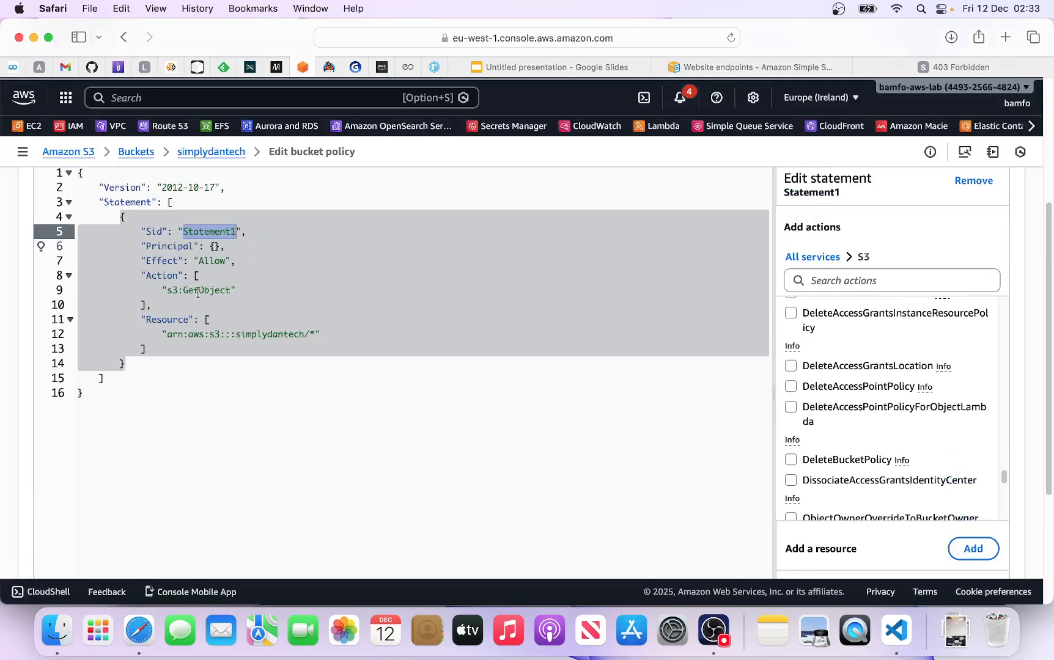
pyautogui.moveTo(163, 290); pyautogui.dragTo(237, 290)
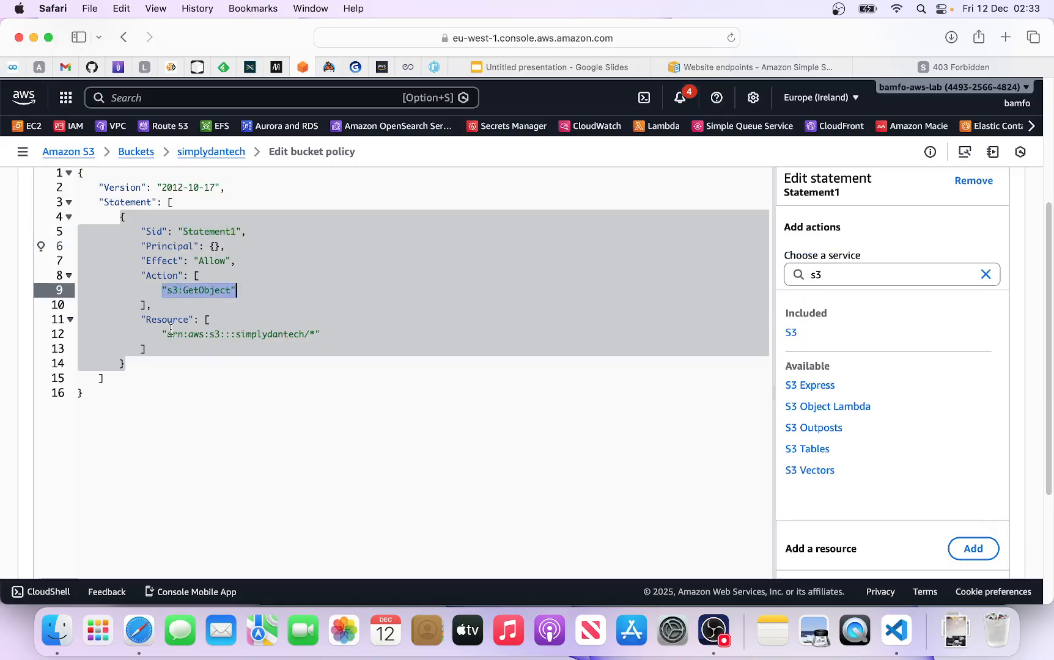
pyautogui.moveTo(163, 334); pyautogui.dragTo(304, 333)
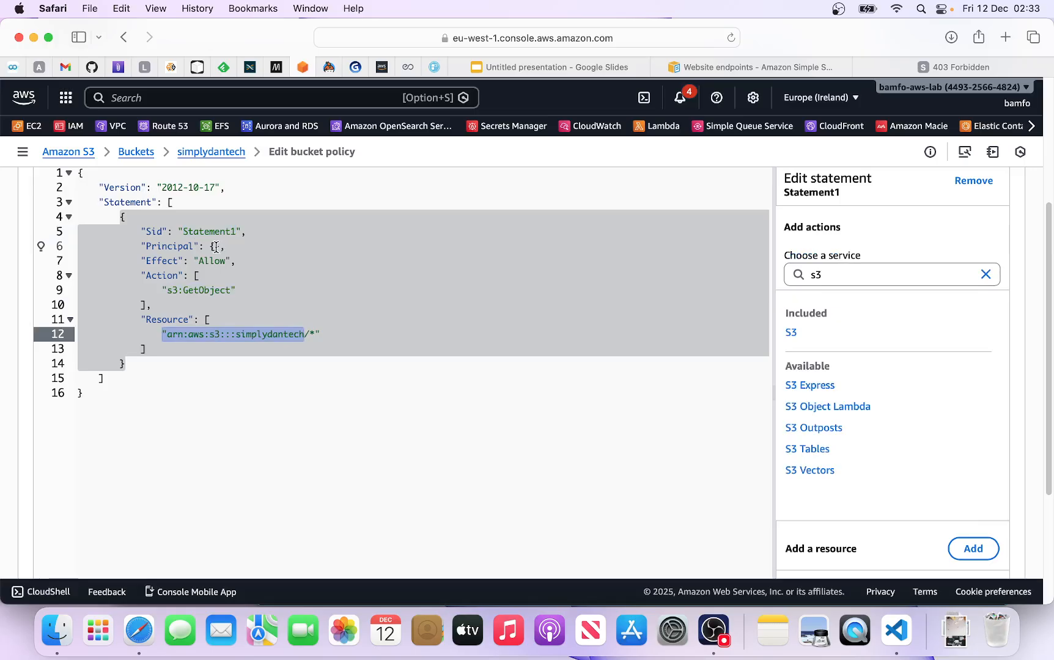
pyautogui.click(215, 246)
pyautogui.click(220, 246)
pyautogui.press('BackSpace')
pyautogui.press('BackSpace')
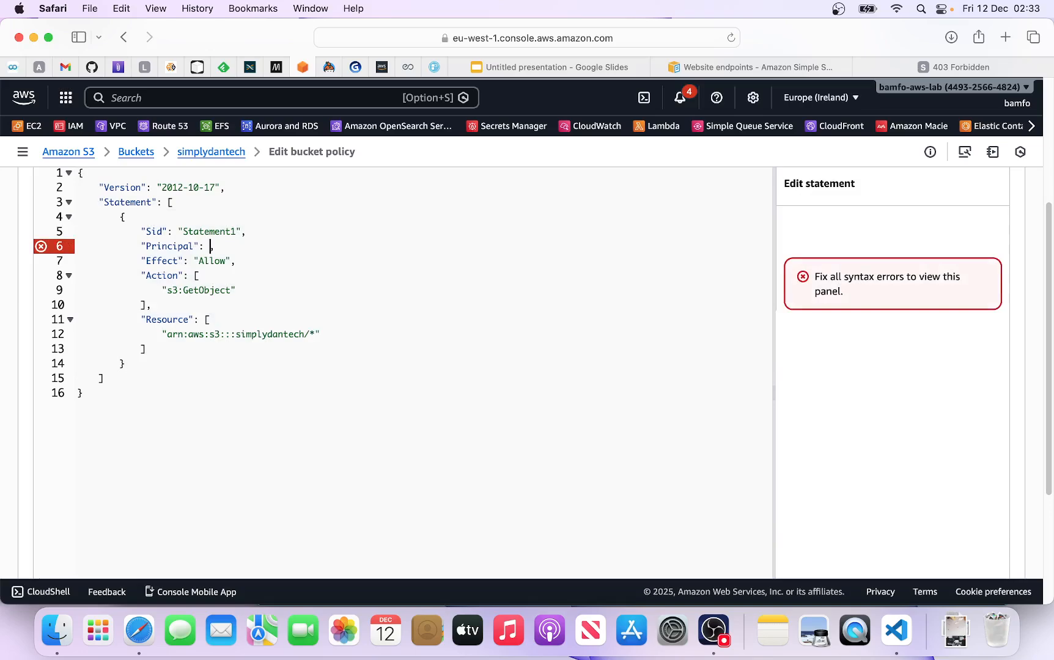
pyautogui.write('"*')
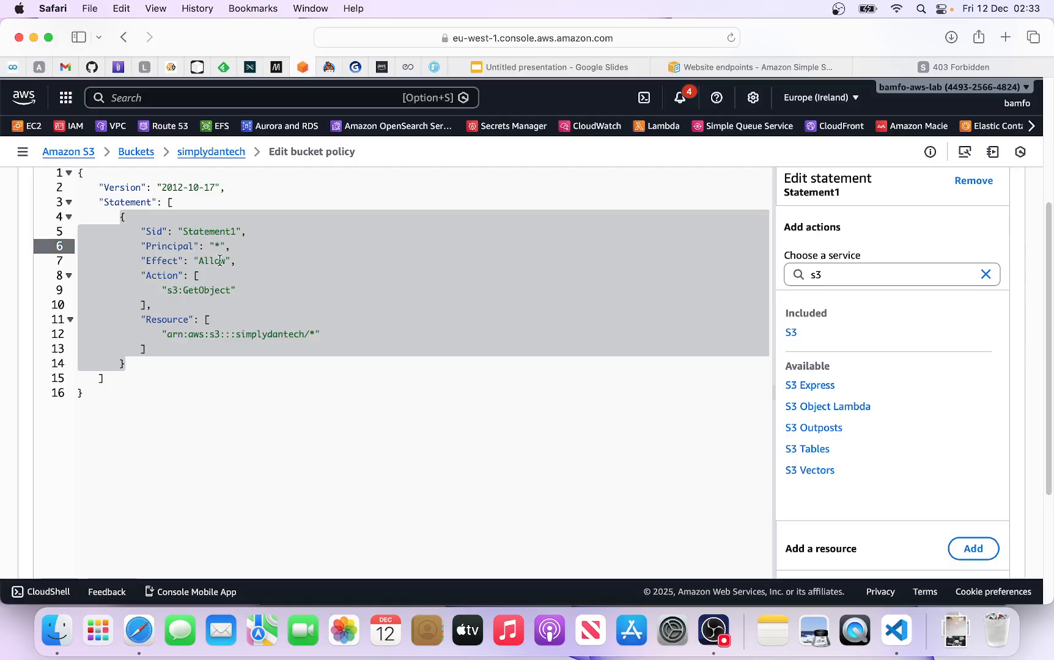
# - Save the bucket policy changes and review the stored policy in the bucket's permissions
pyautogui.scroll(-5, 536, 403)
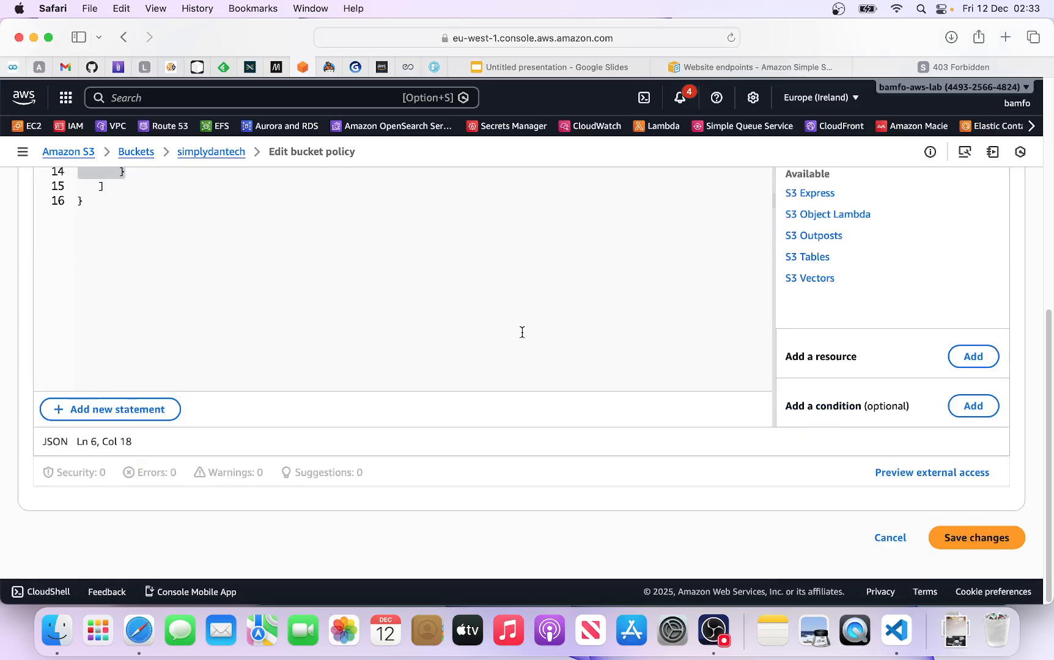
pyautogui.scroll(5, 593, 335)
pyautogui.scroll(-5, 575, 325)
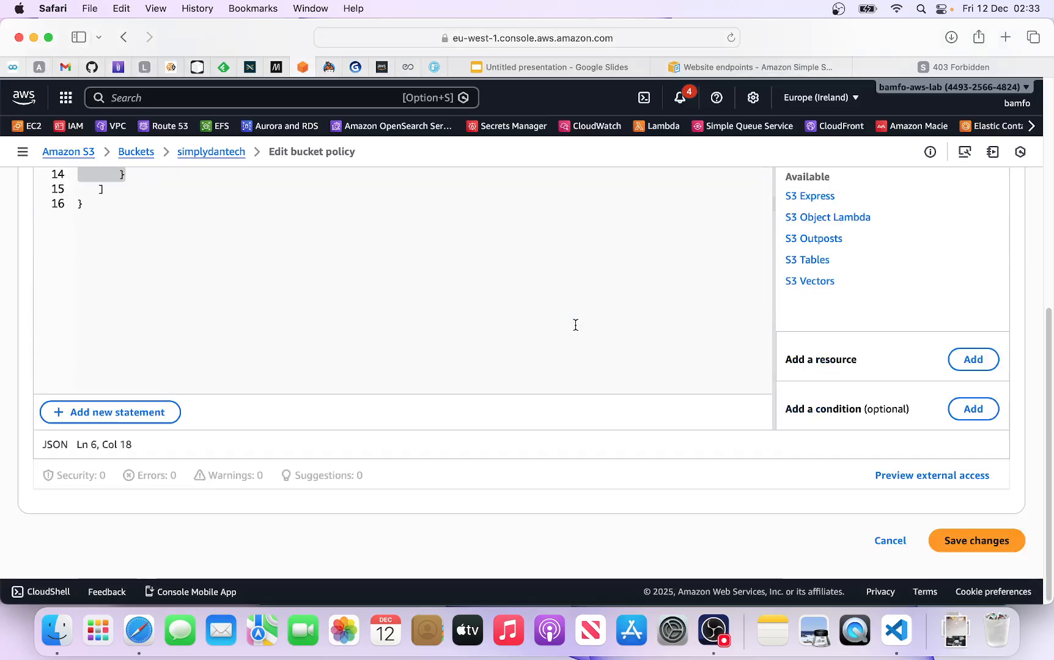
pyautogui.click(997, 548)
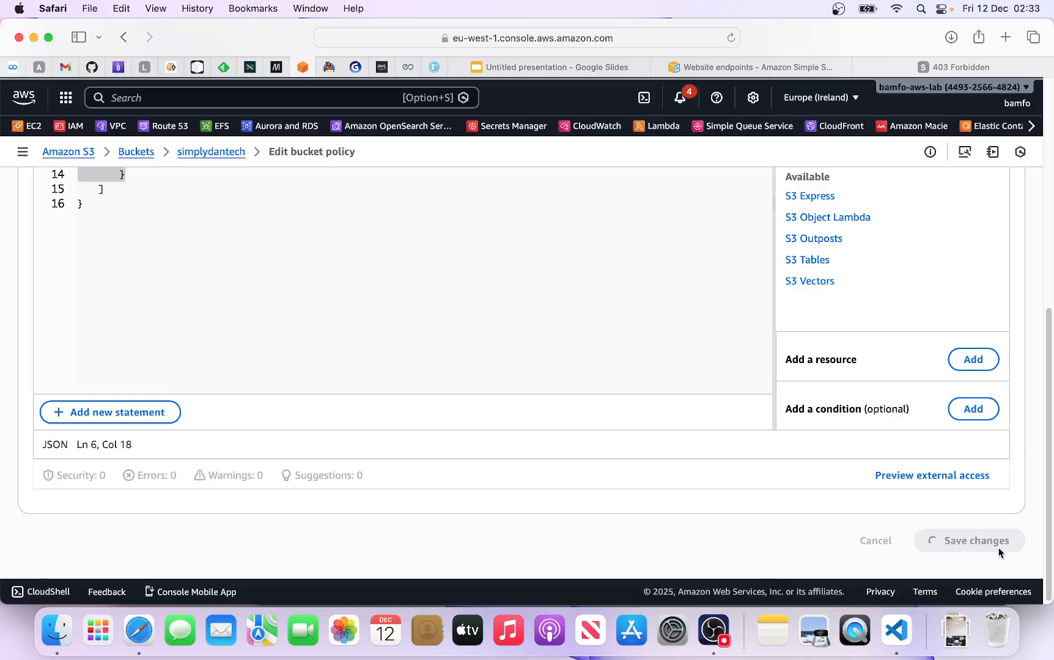
pyautogui.scroll(-10, 733, 417)
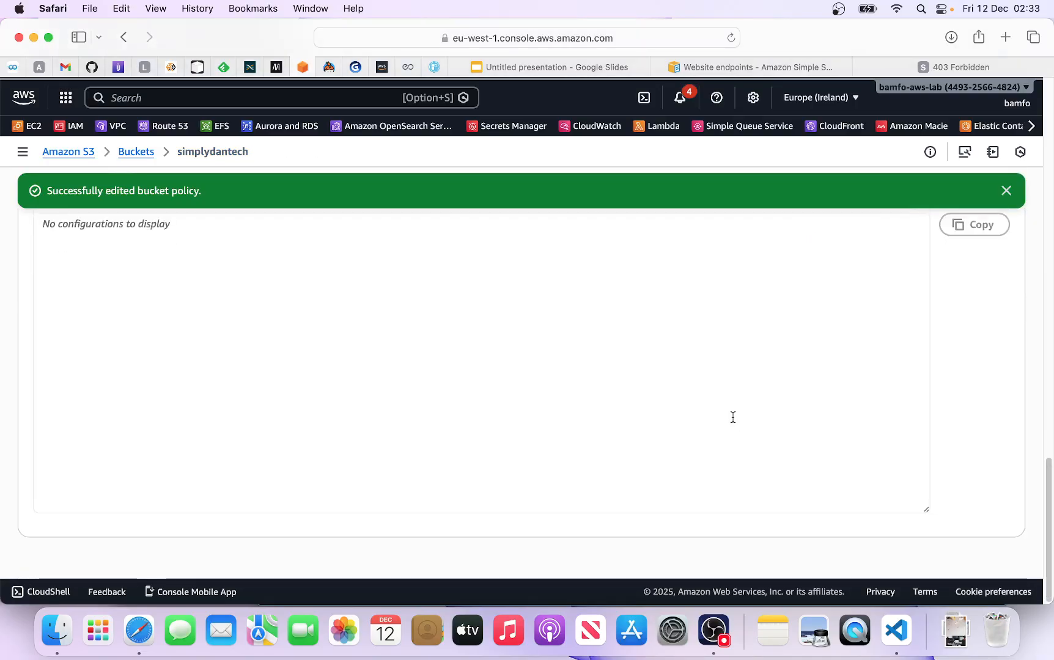
pyautogui.scroll(5, 733, 417)
pyautogui.scroll(5, 732, 417)
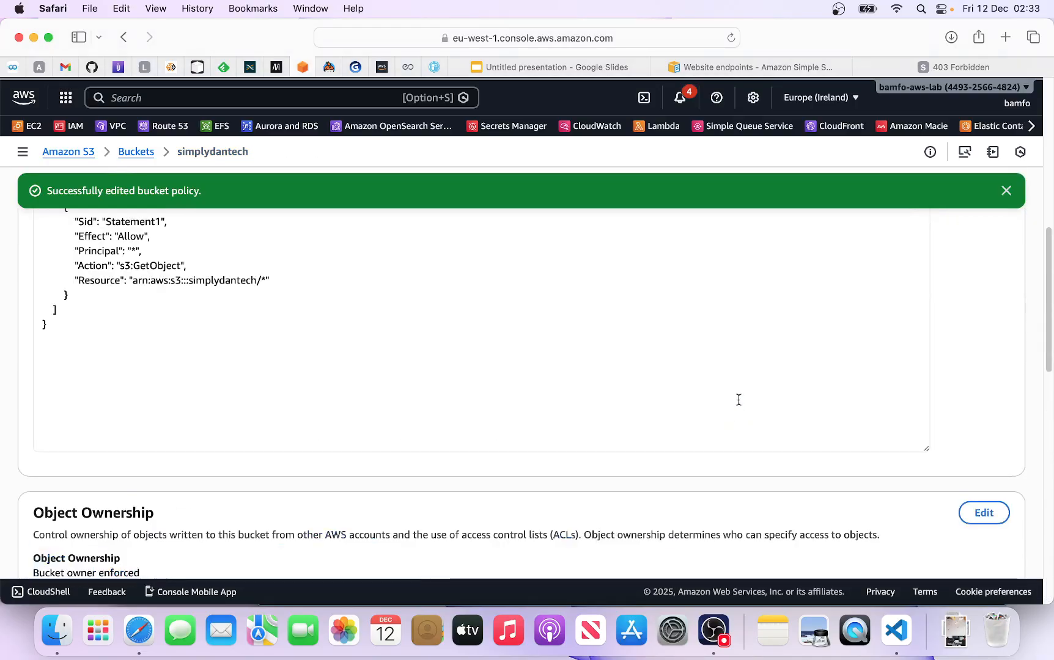
# - Reload the simplydantech S3 website endpoint and test the page's link to the YouTube channel
pyautogui.click(951, 67)
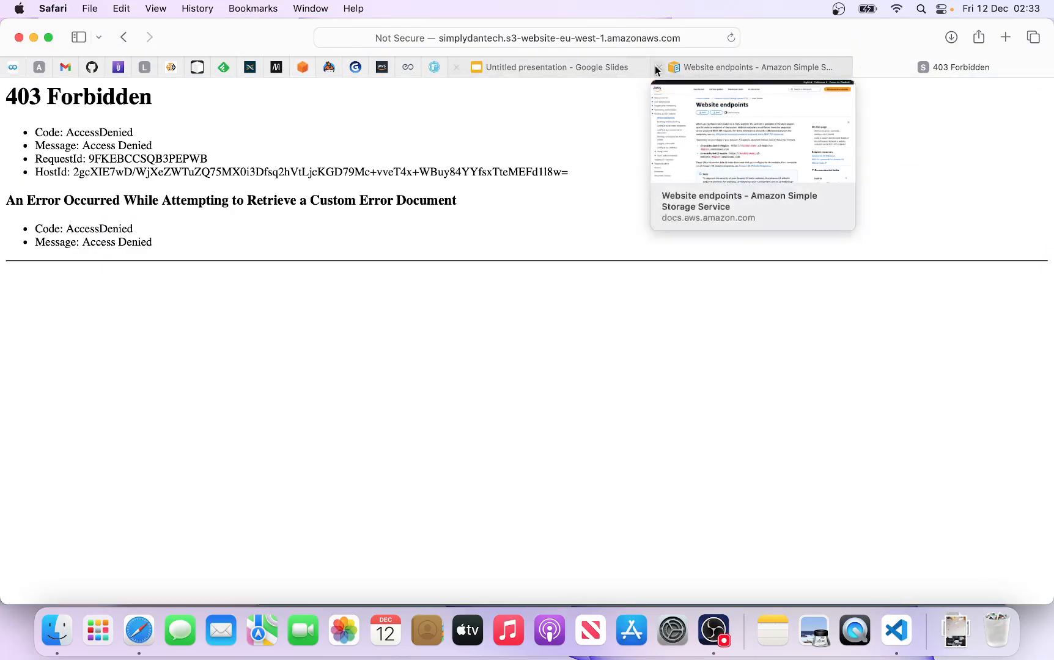
pyautogui.click(732, 37)
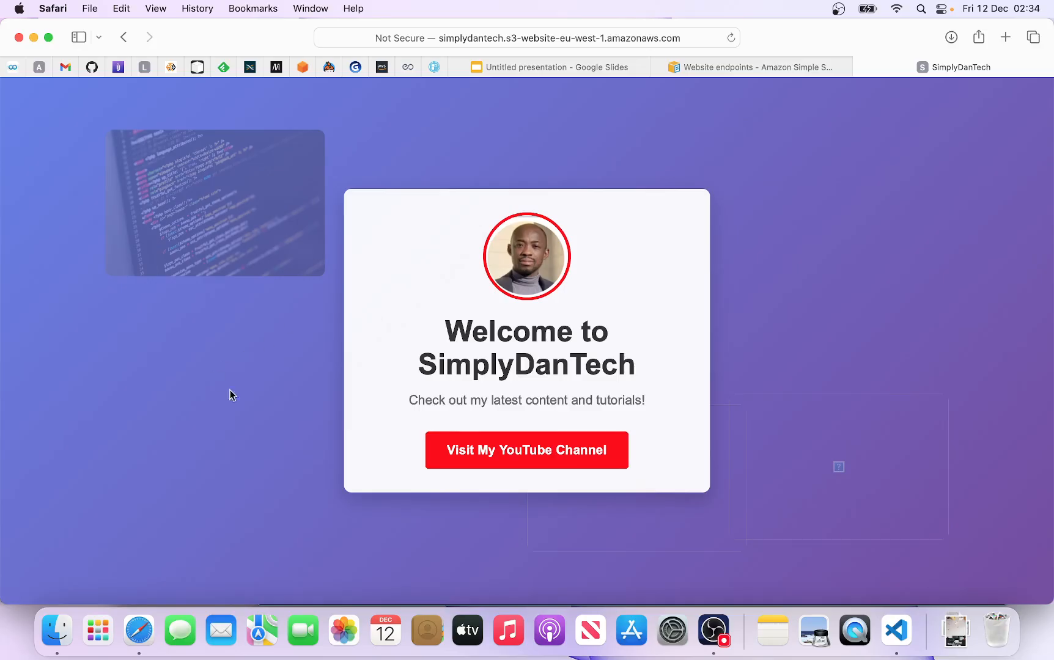
pyautogui.click(477, 452)
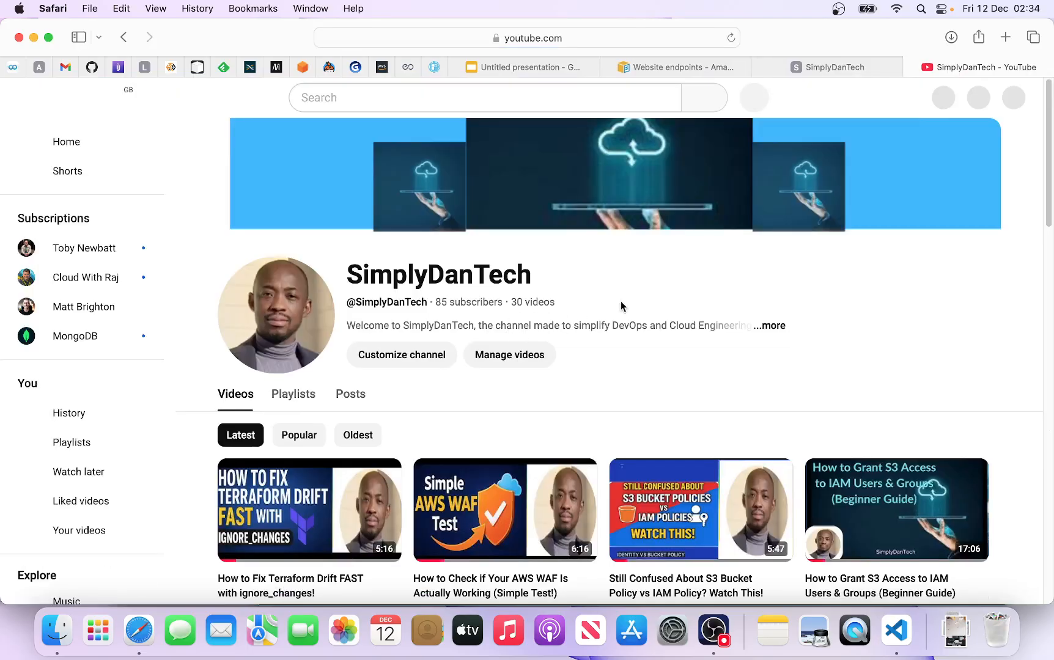
# - Look over the videos on the SimplyDanTech YouTube channel and return to the simplydantech bucket in the AWS console
pyautogui.scroll(-3, 621, 306)
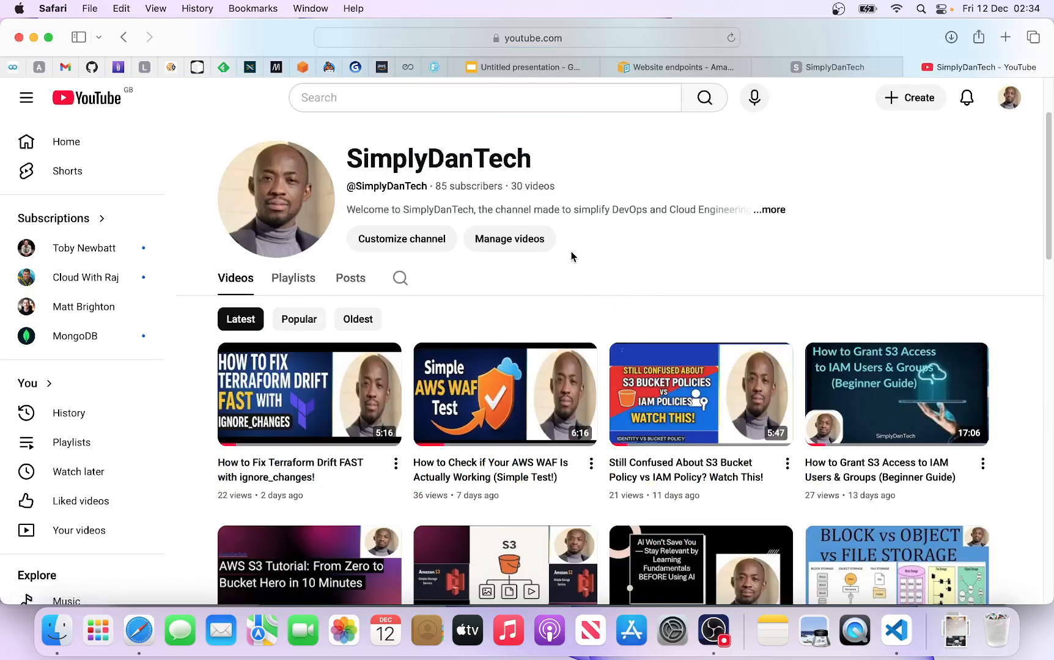
pyautogui.scroll(-1, 570, 258)
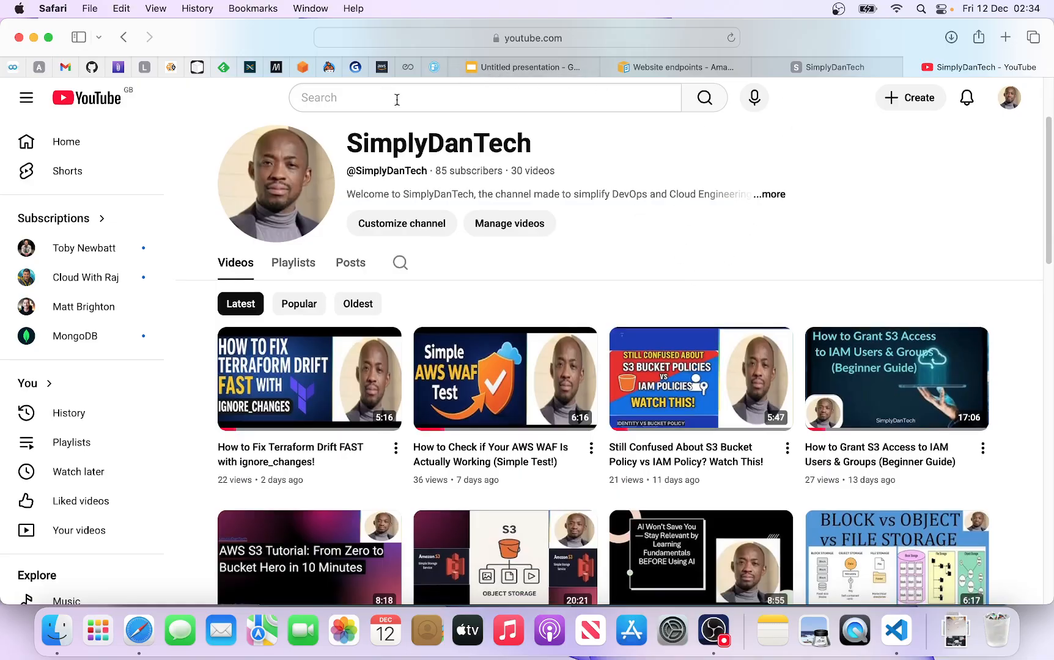
pyautogui.click(303, 68)
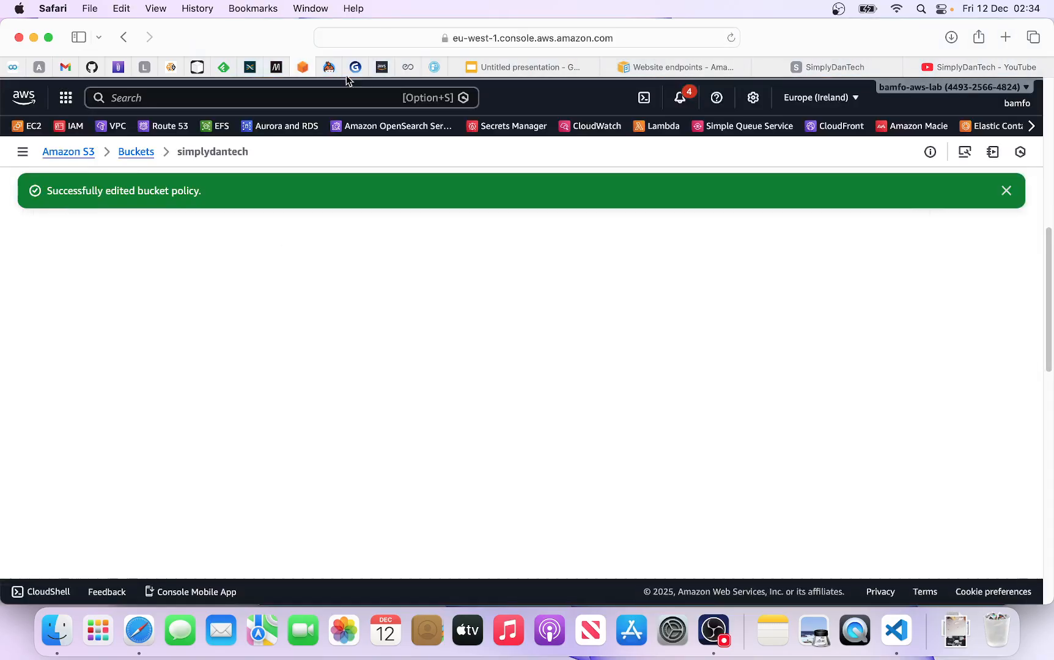